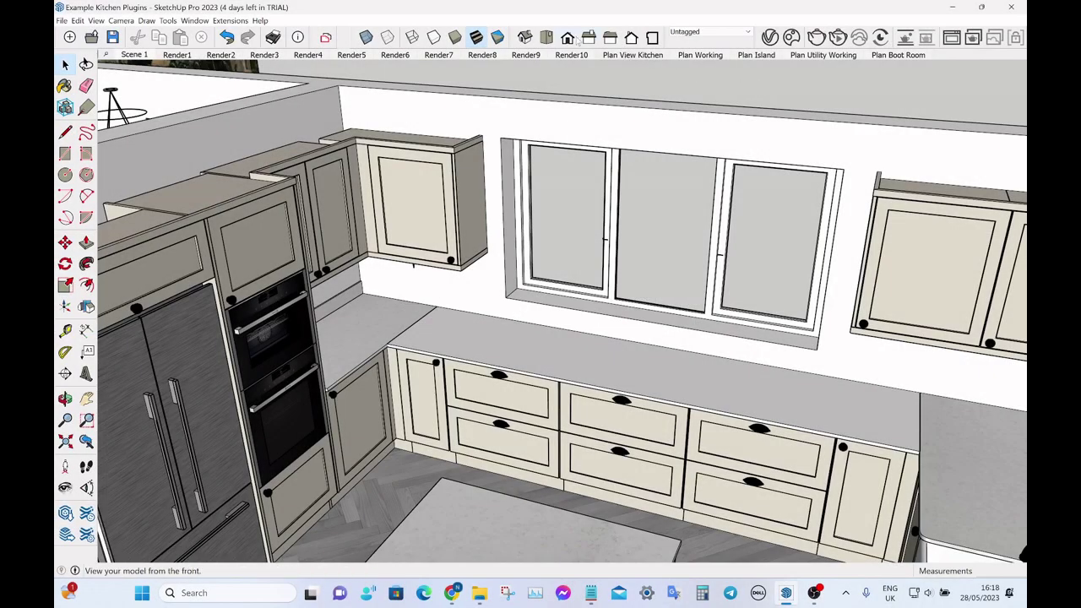
Show the FredoCorner toolbar and place it over the model view
right_click(577, 39)
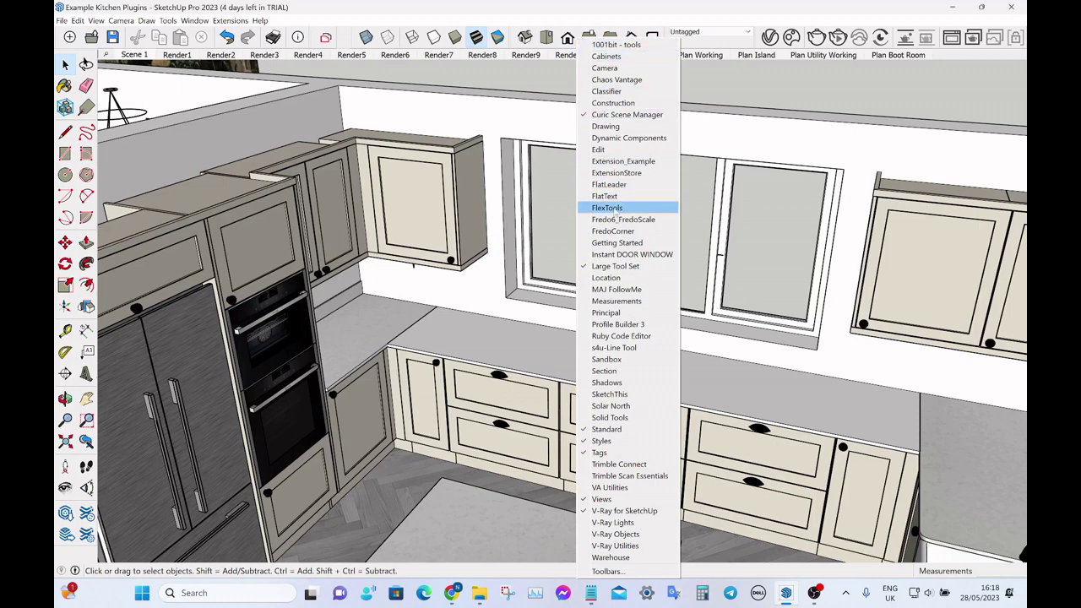
left_click(613, 231)
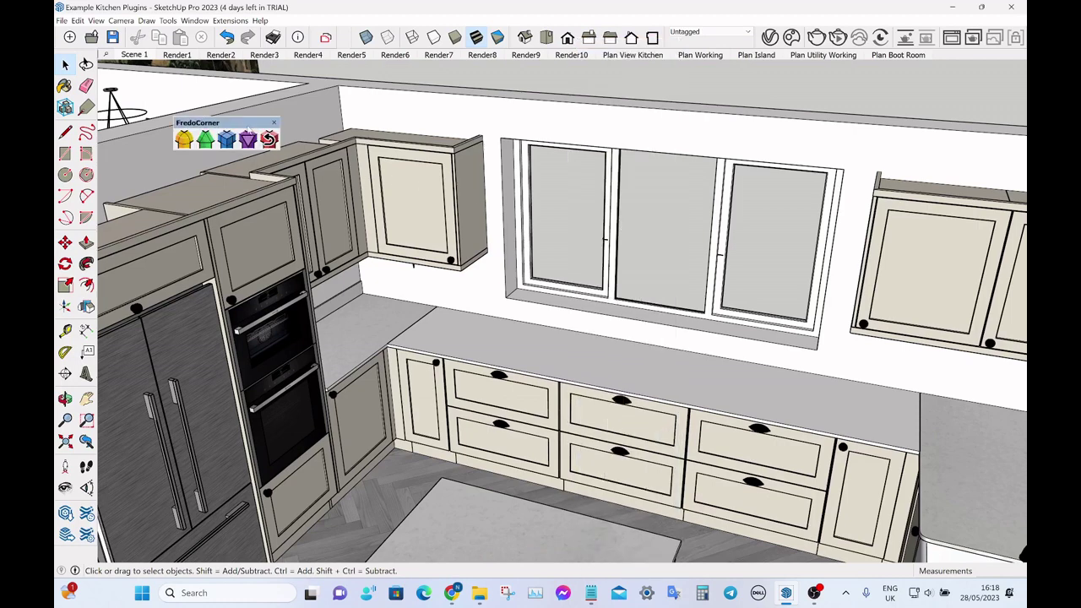
left_click_drag(244, 125, 361, 155)
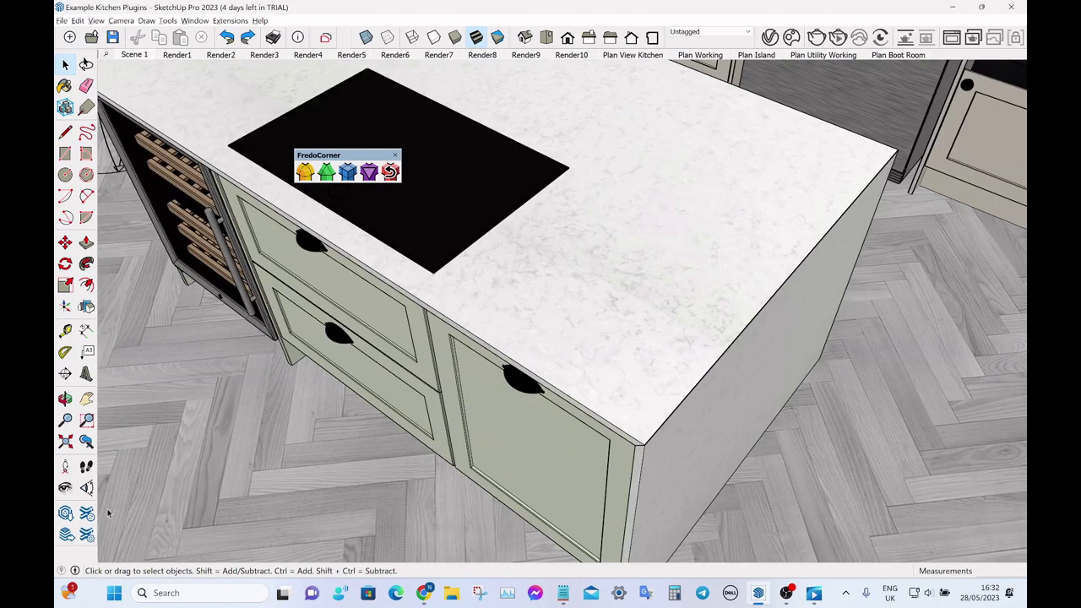
Search the Extension Warehouse for fredo6 and look through the listed extensions
left_click(87, 514)
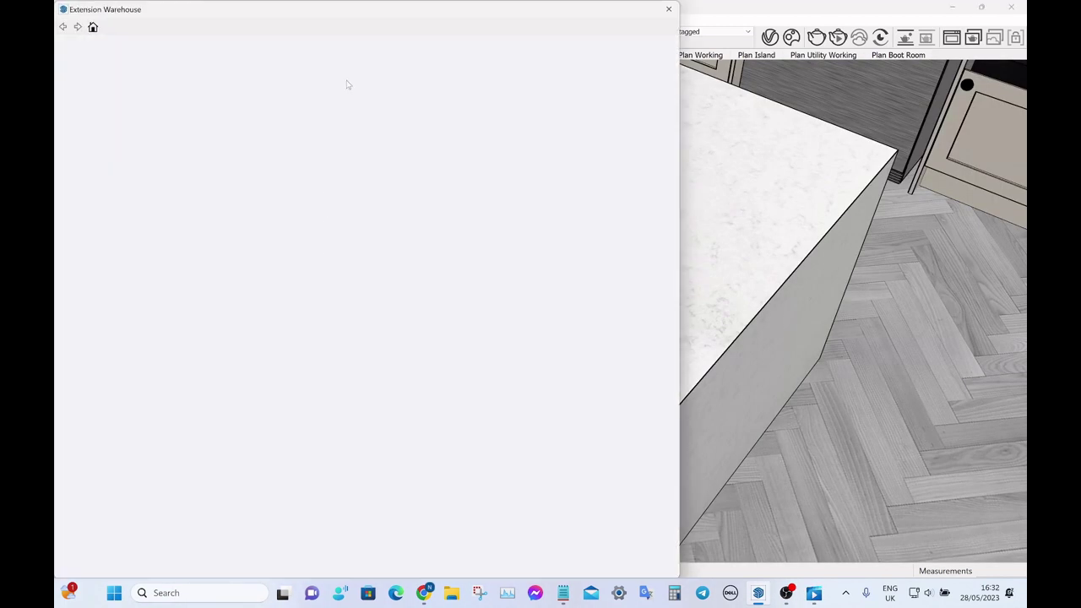
left_click(340, 52)
type("fer")
key("BackSpace")
key("BackSpace")
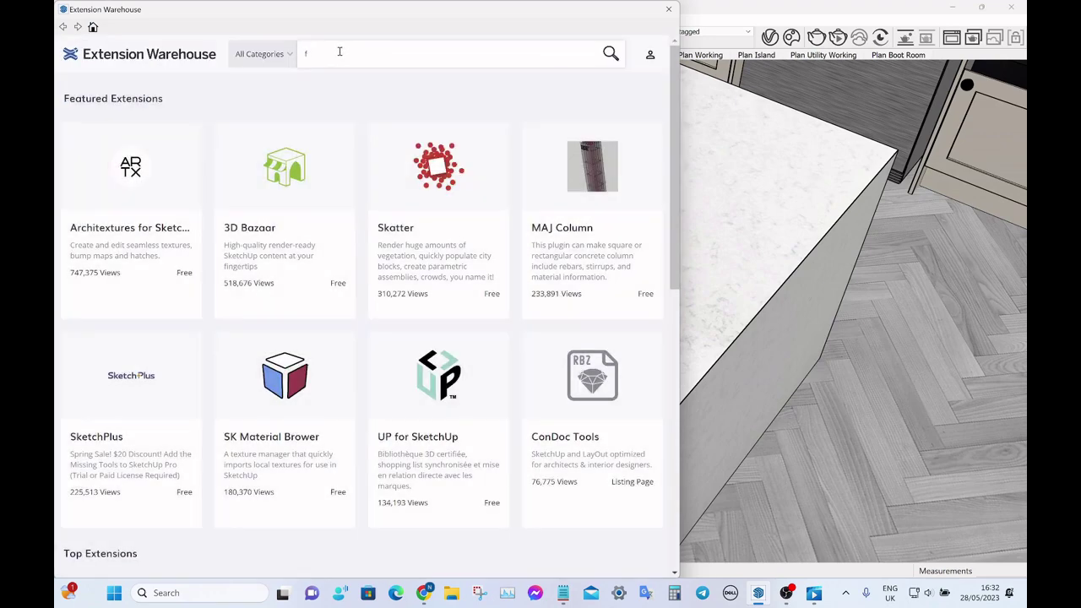
type("redo")
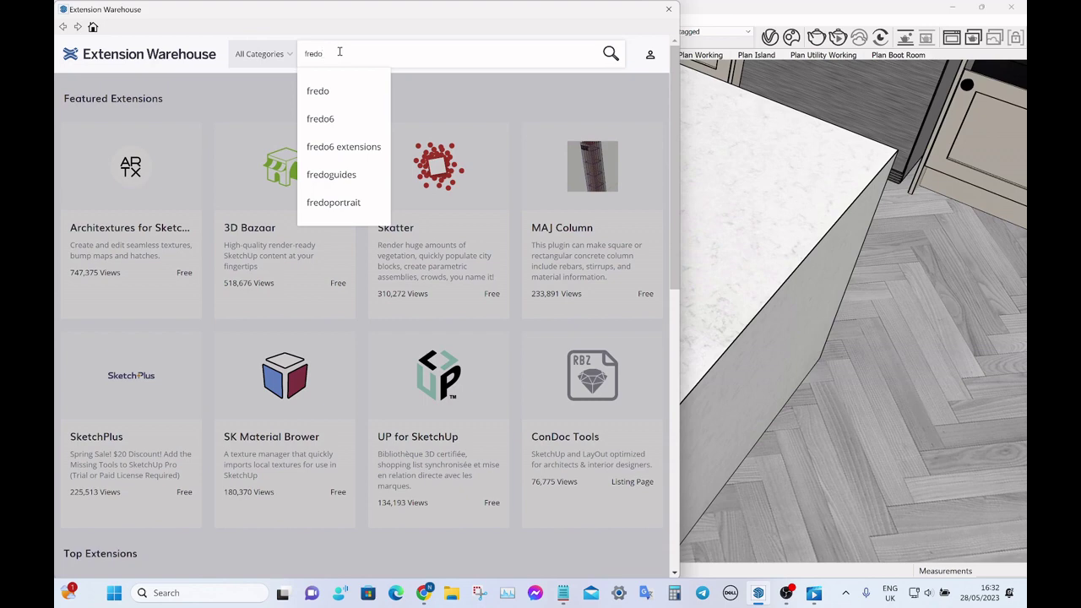
left_click(340, 119)
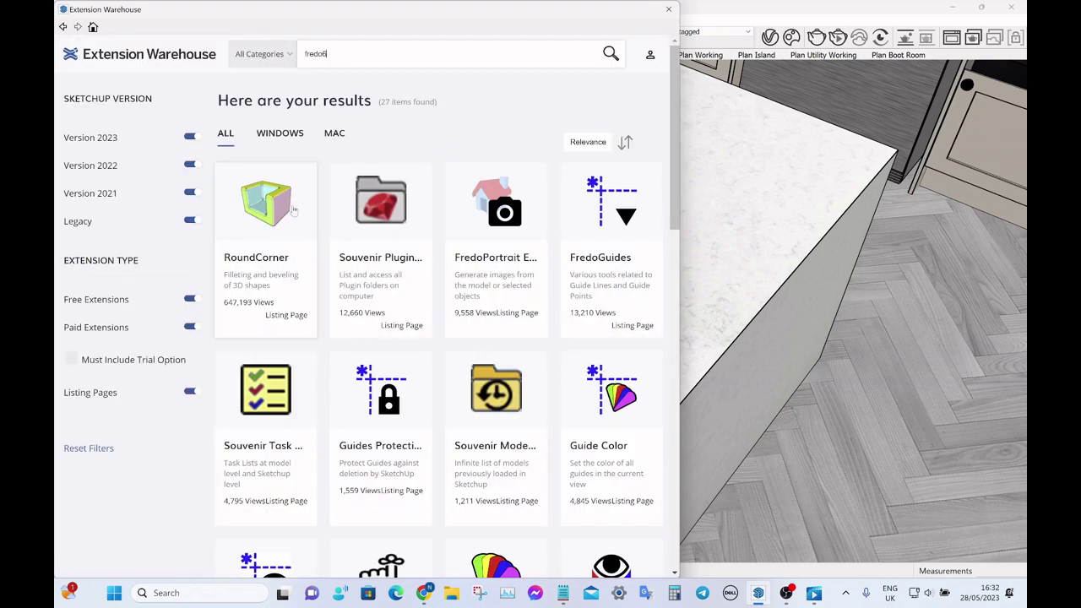
scroll(496, 299, "down", 1)
scroll(497, 300, "down", 4)
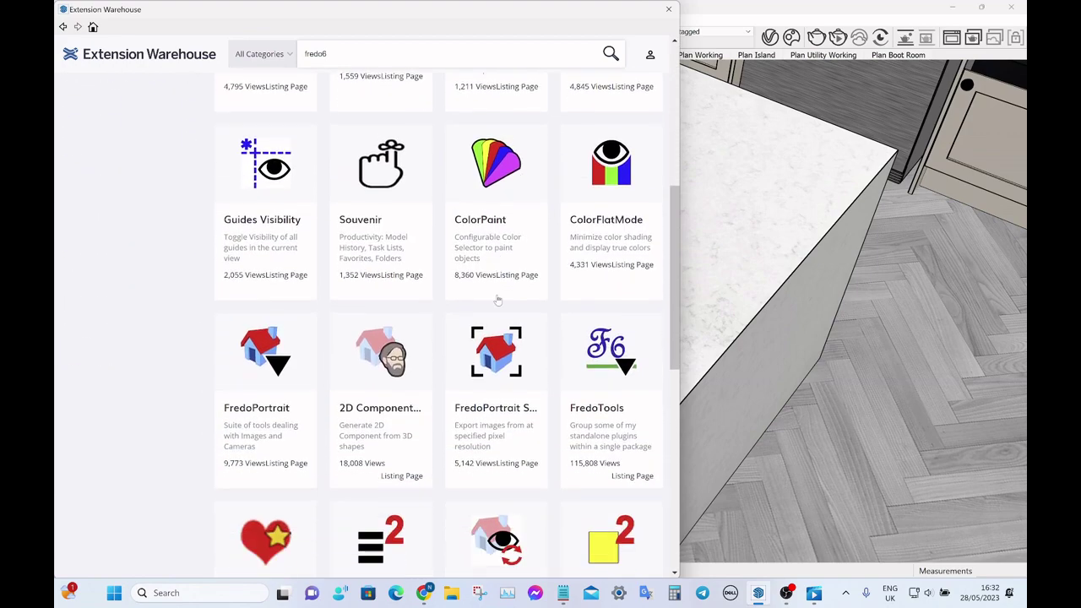
scroll(498, 299, "up", 5)
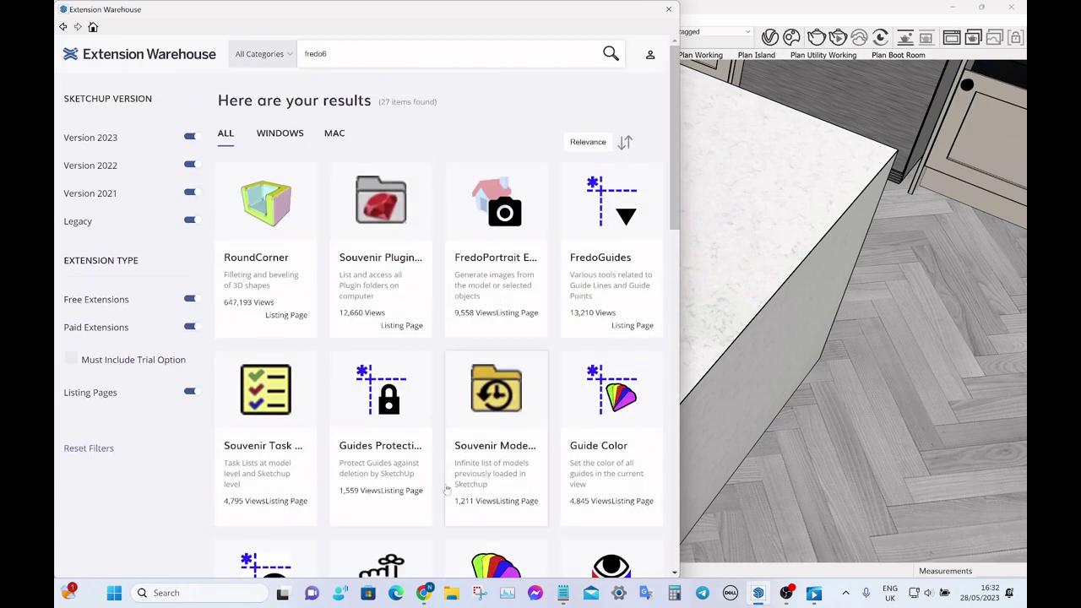
Switch to Chrome and look through the SketchUcation search results for Fredo plugins
left_click(424, 592)
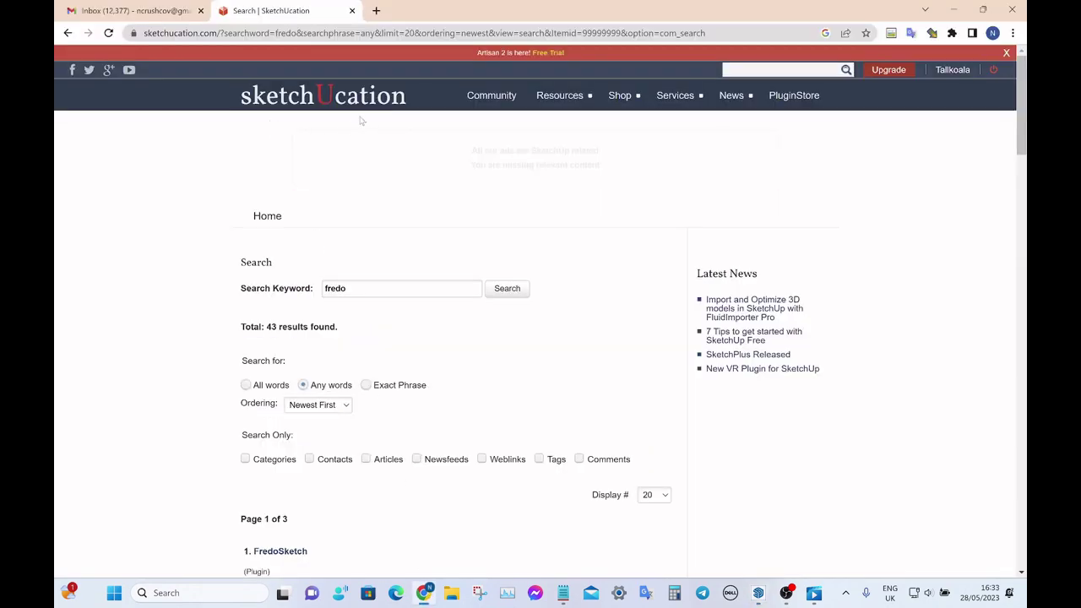
scroll(372, 315, "down", 8)
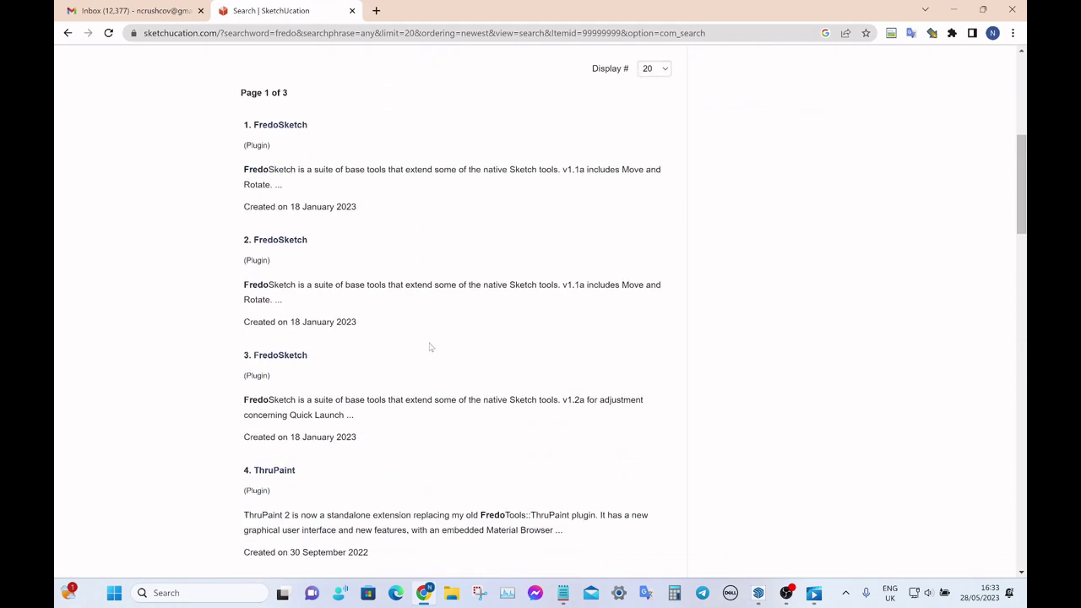
scroll(430, 340, "down", 7)
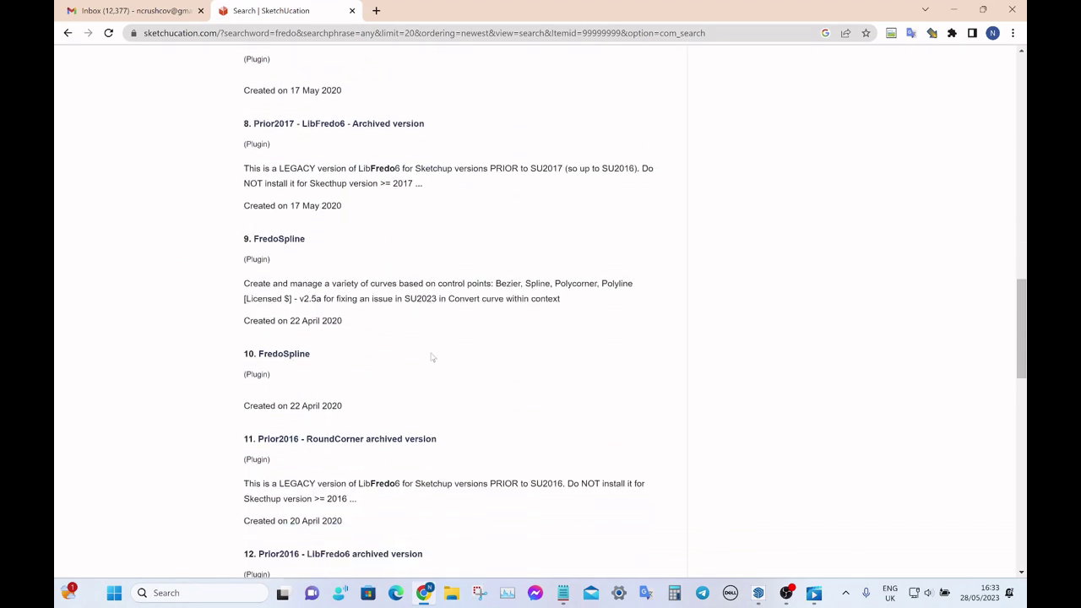
scroll(432, 353, "up", 3)
scroll(431, 353, "up", 10)
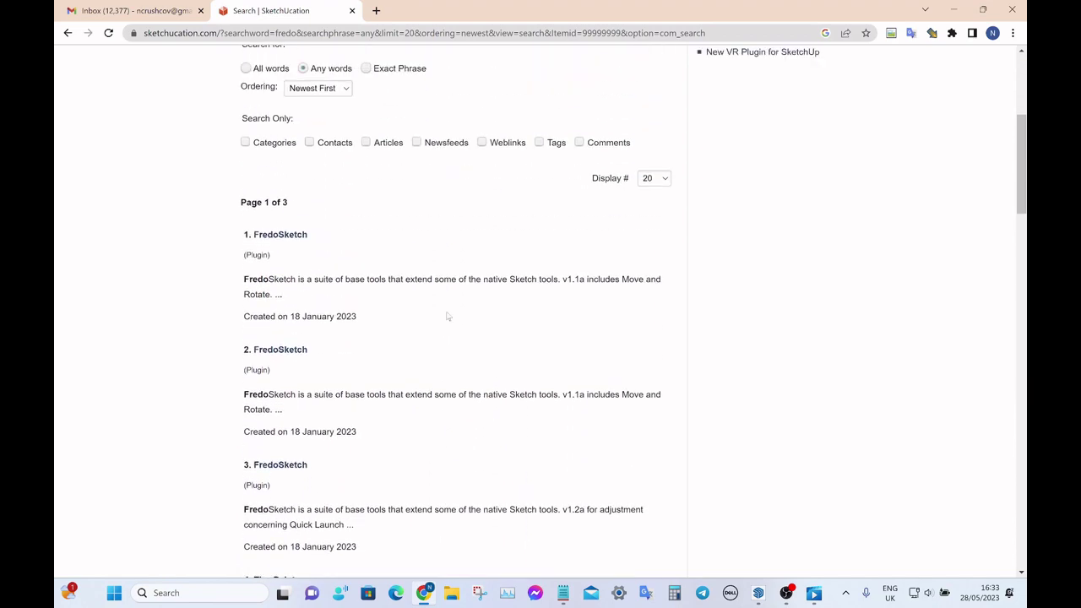
scroll(447, 317, "up", 3)
scroll(442, 330, "down", 4)
scroll(441, 332, "down", 9)
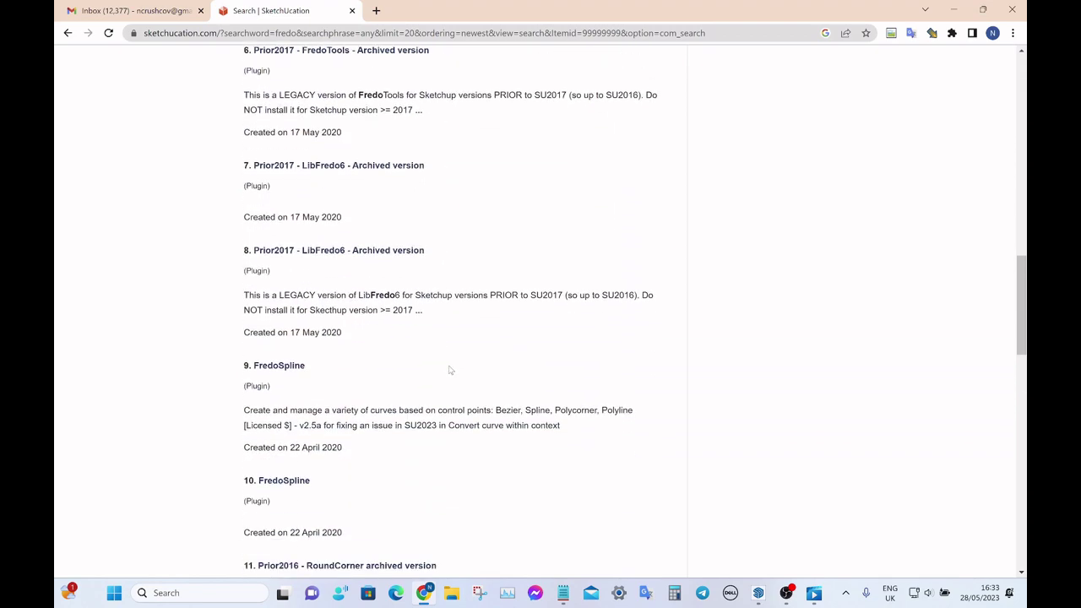
scroll(452, 363, "up", 10)
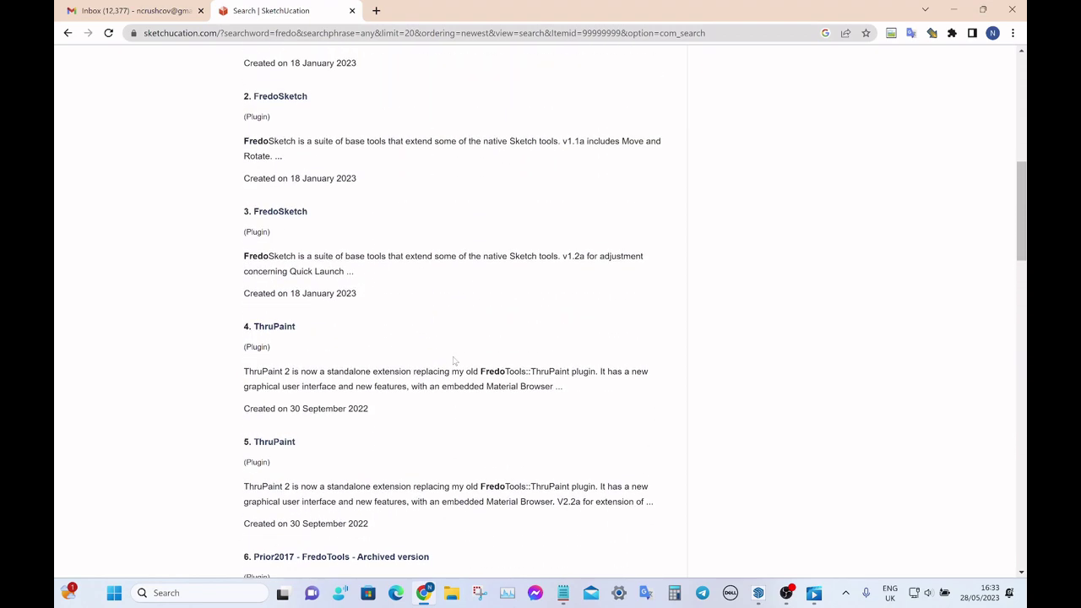
scroll(453, 360, "up", 5)
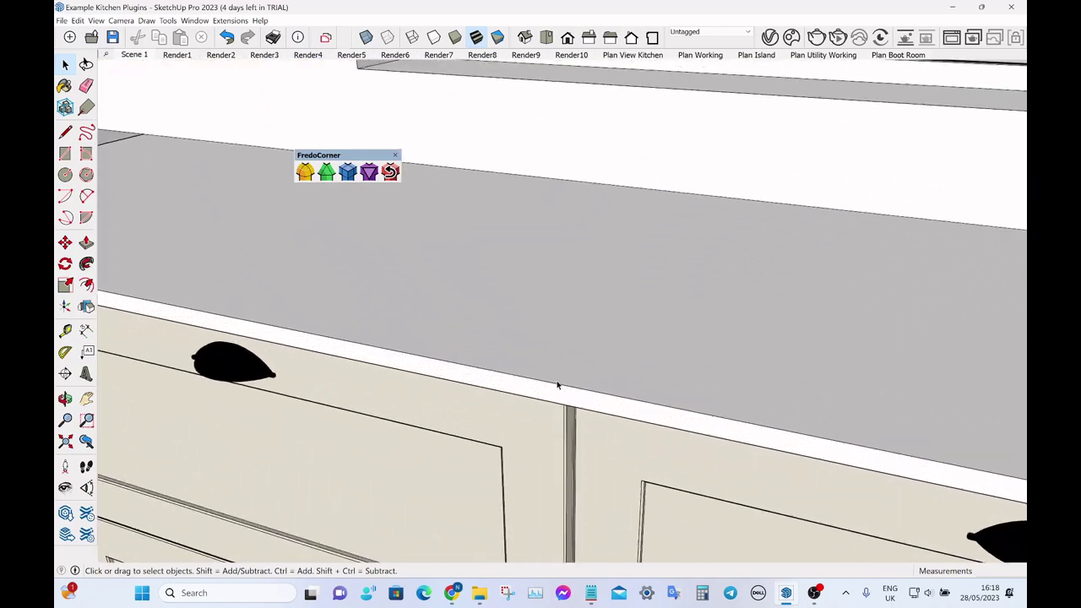
Examine the front edges of the kitchen worktops around the corner where the two runs meet
middle_click_drag(560, 381, 575, 343)
scroll(465, 330, "up", 3)
scroll(582, 351, "up", 8)
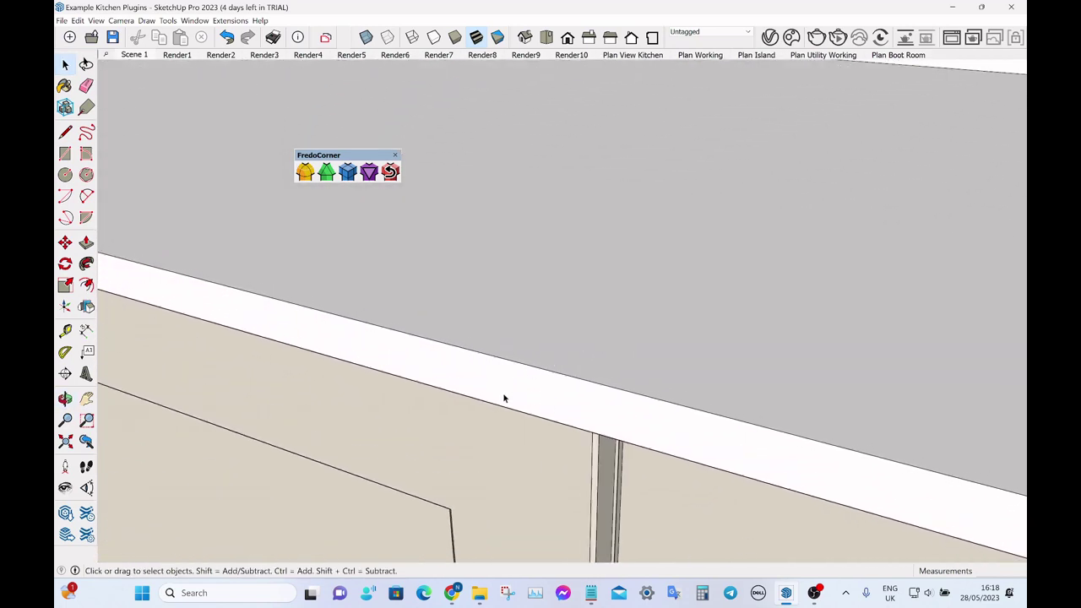
scroll(533, 415, "down", 5)
middle_click_drag(532, 415, 513, 311)
middle_click_drag(422, 286, 330, 366)
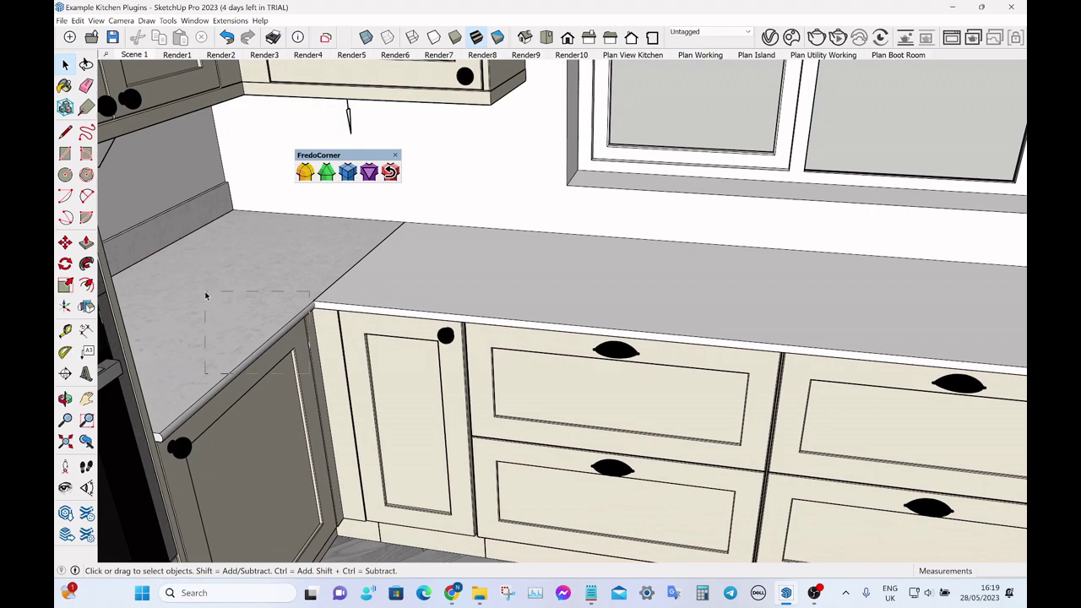
left_click_drag(205, 294, 206, 295)
Open the window-side worktop for editing and draw a short diagonal line across the front upper corner of its end face
middle_click_drag(349, 290, 704, 324)
scroll(685, 336, "up", 4)
middle_click_drag(591, 382, 586, 334)
double_click(586, 398)
left_click(580, 392)
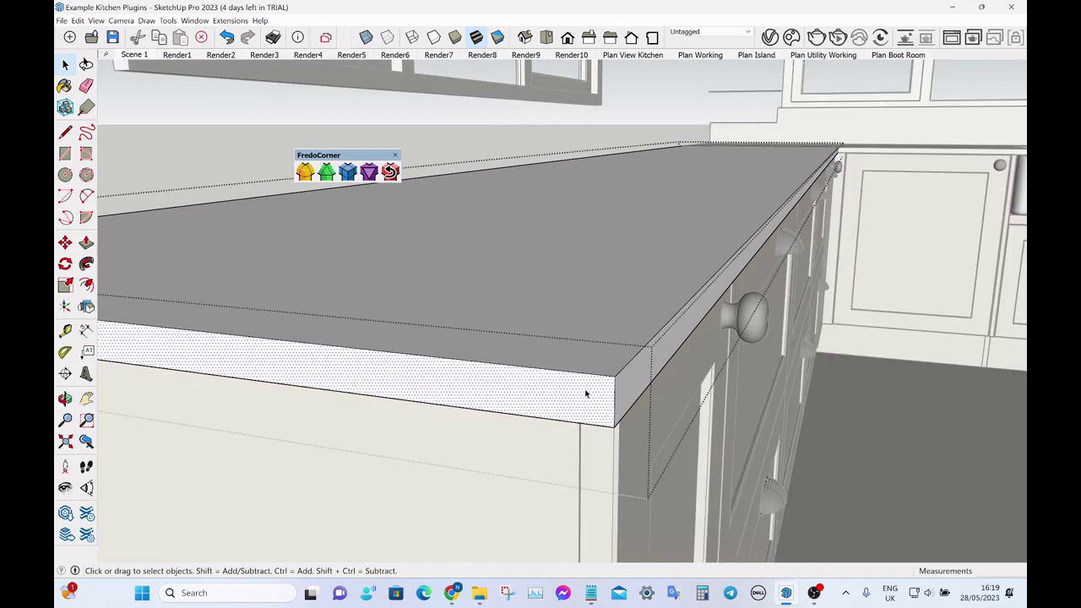
scroll(586, 394, "up", 2)
key("l")
left_click(604, 368)
left_click(628, 391)
key("space")
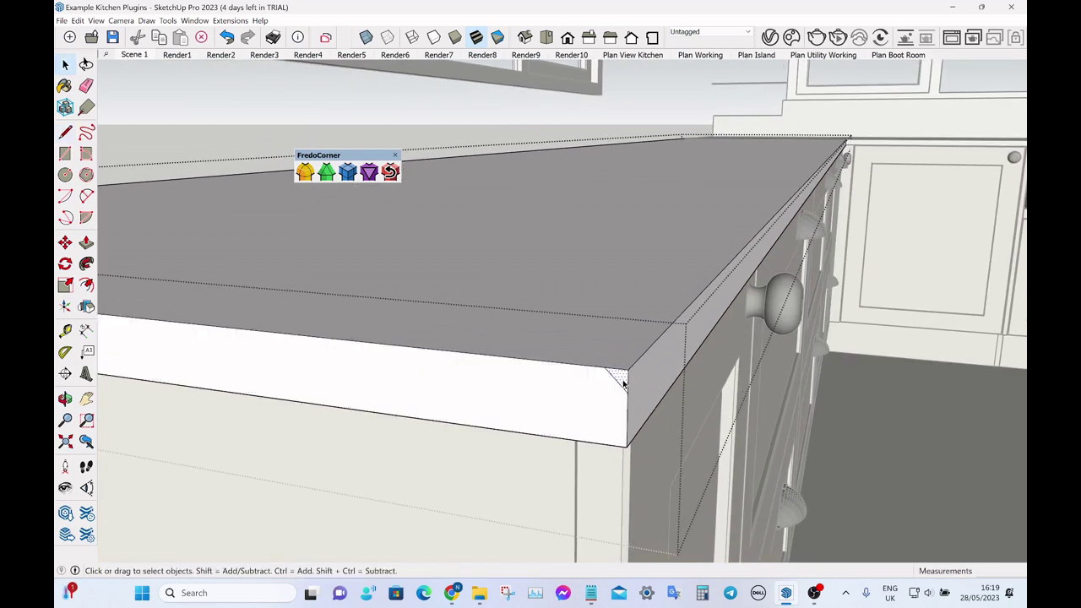
Try to chamfer the worktop's front edge by pushing the small triangular face through its full length, about 3214 mm
key("p")
left_click(619, 377)
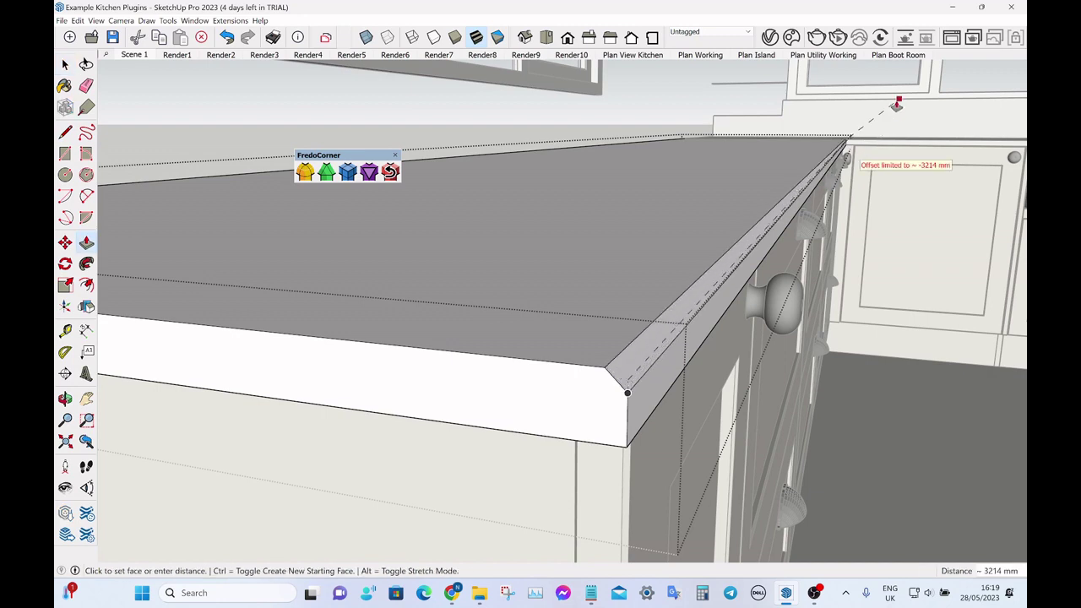
left_click(896, 106)
key("space")
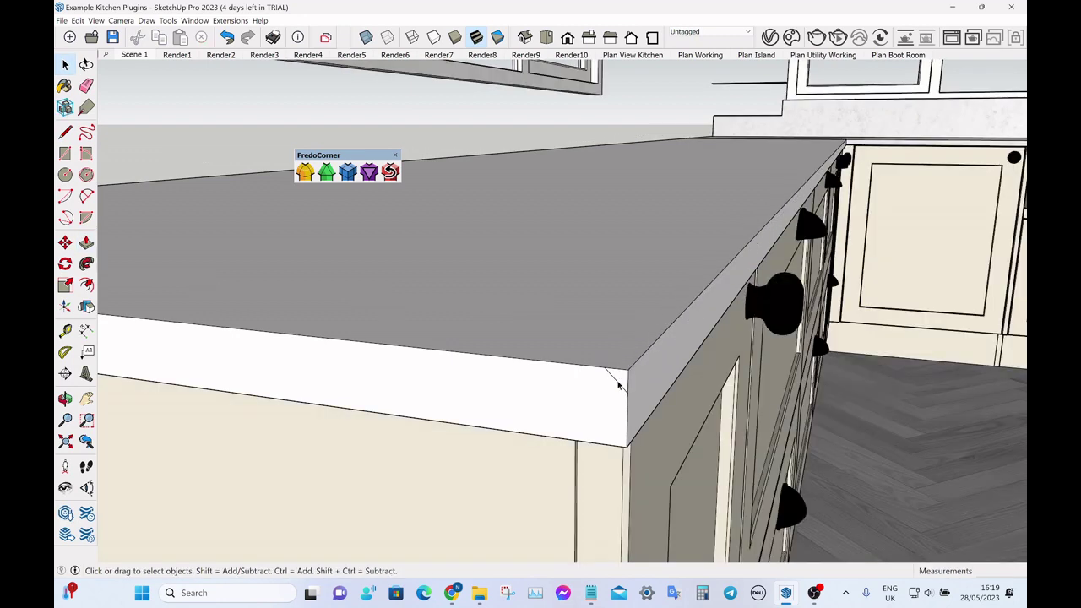
Reopen the worktop for editing and remove the diagonal line from its end face
double_click(618, 385)
left_click(620, 385)
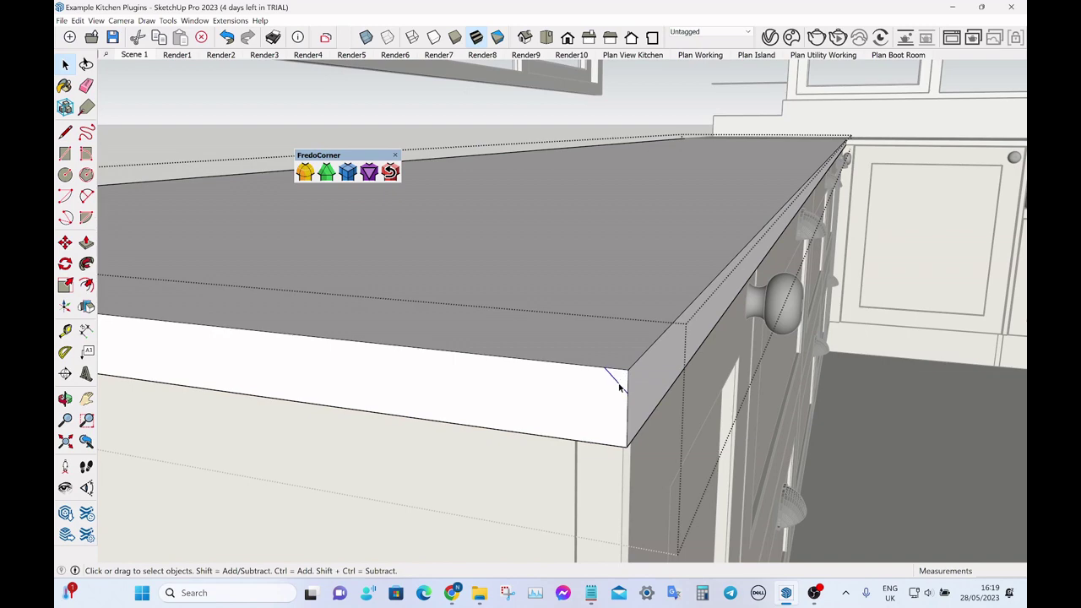
key("Escape")
Start a FredoCorner bevel on the worktop's long front face with a 4 mm offset
middle_click_drag(653, 379, 452, 380)
middle_click_drag(387, 376, 538, 358)
triple_click(538, 357)
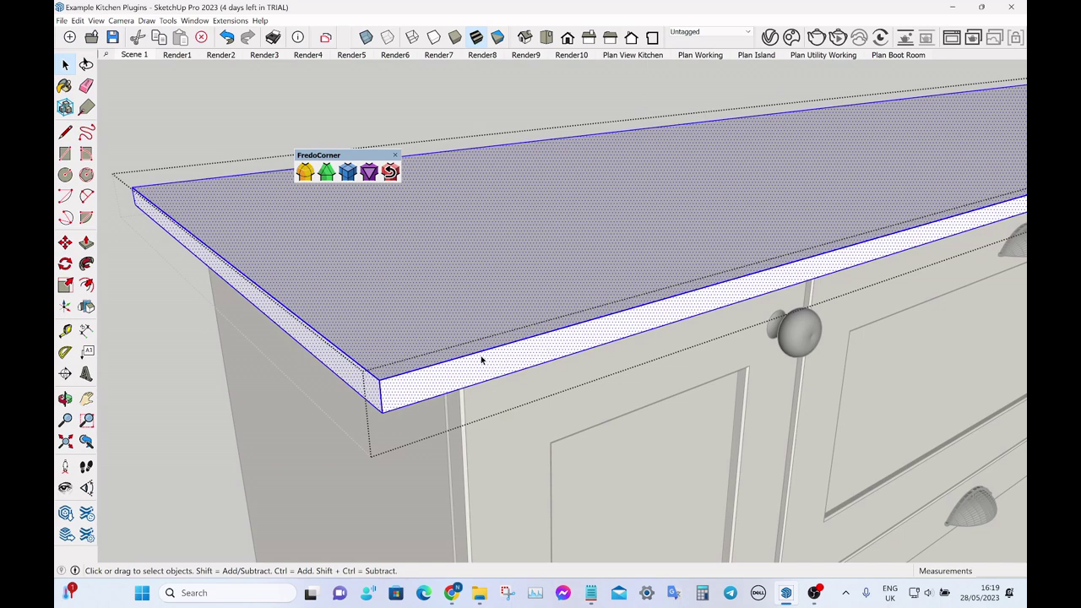
left_click(417, 390)
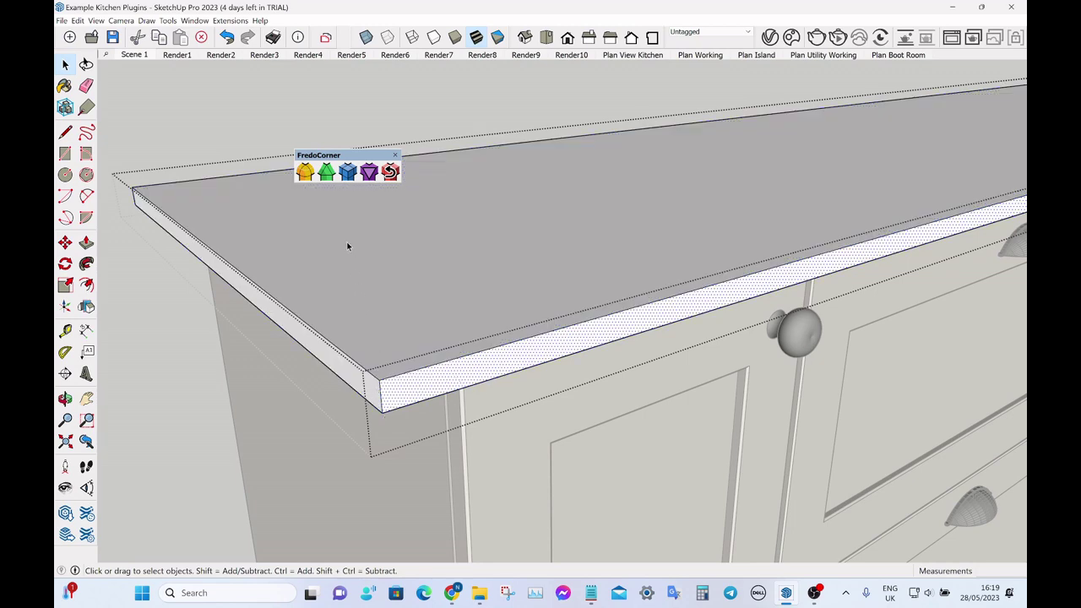
left_click(327, 173)
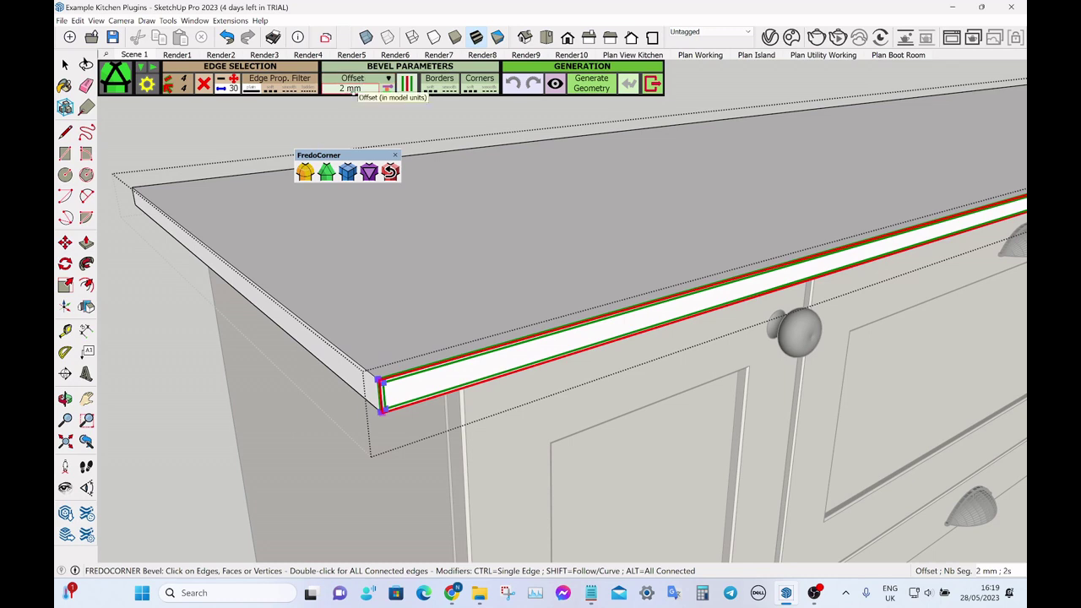
left_click(356, 91)
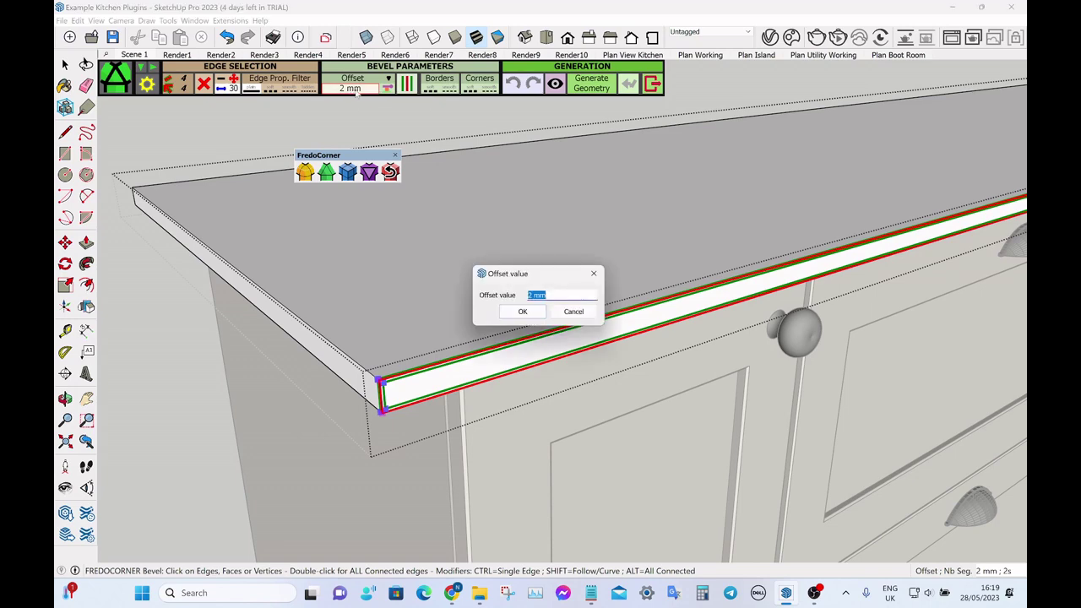
type("4")
left_click(532, 311)
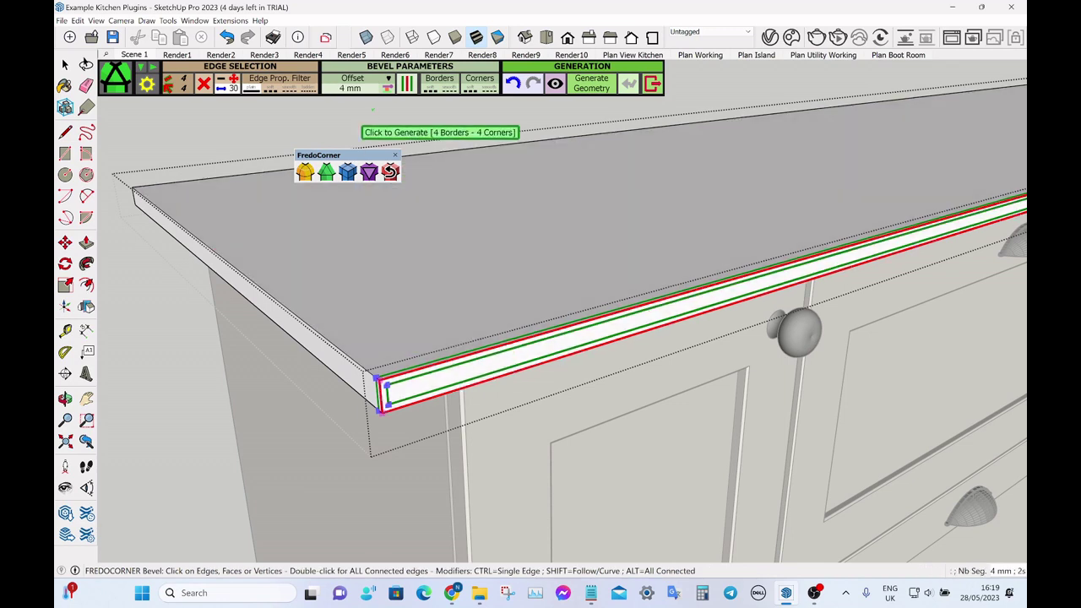
Set the bevel offset to 2 mm, generate the bevel on the worktop's front face and leave the worktop
left_click(356, 90)
type("2")
key("Return")
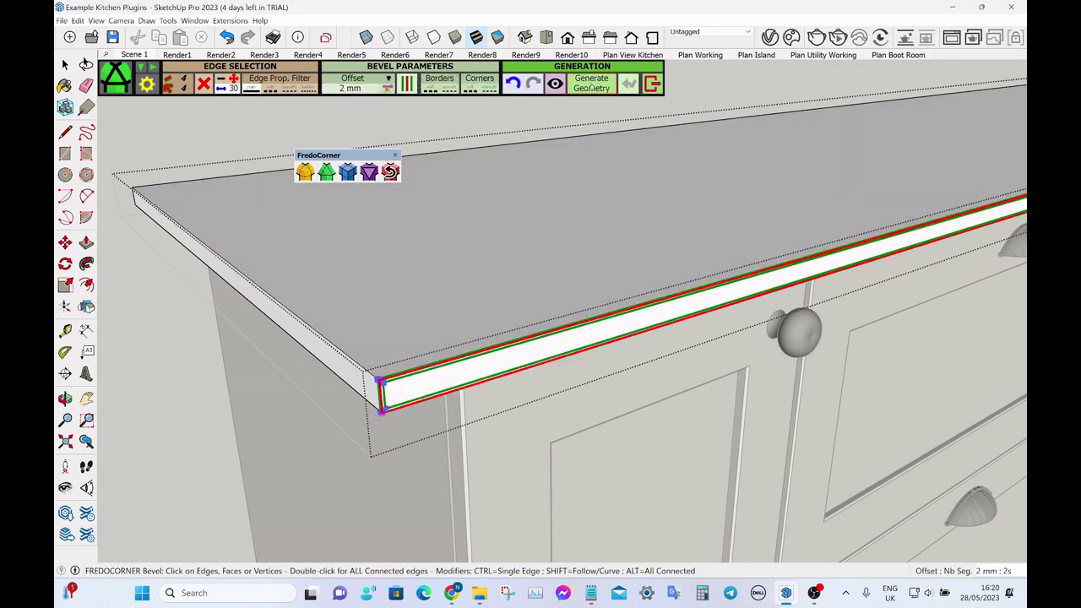
left_click(590, 85)
left_click(652, 83)
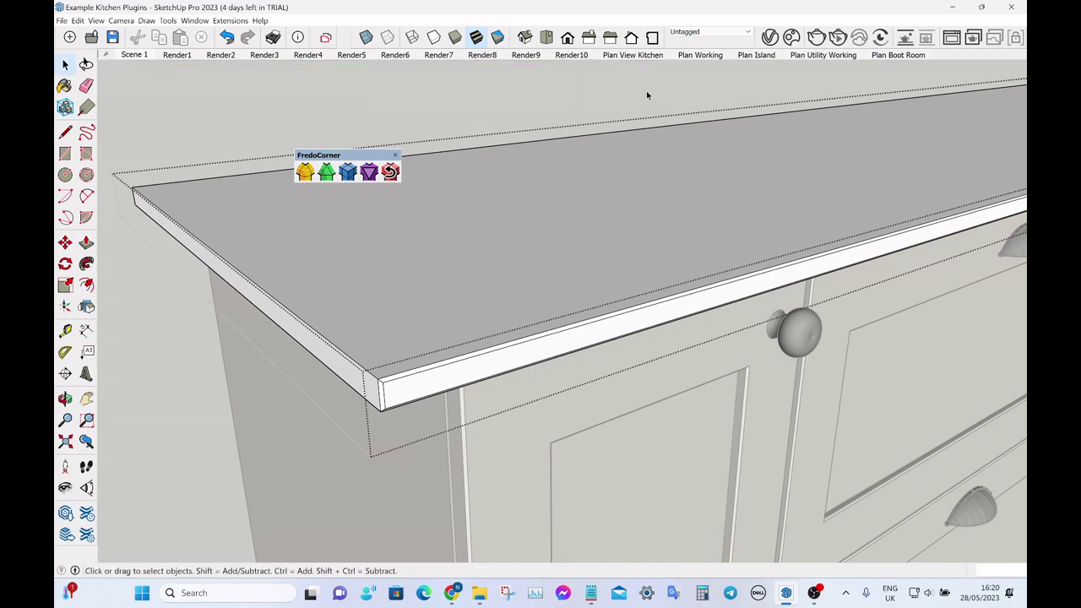
left_click(630, 101)
Inspect the bevelled worktop corner up close and undo the bevel
scroll(396, 383, "up", 3)
middle_click_drag(397, 383, 579, 379)
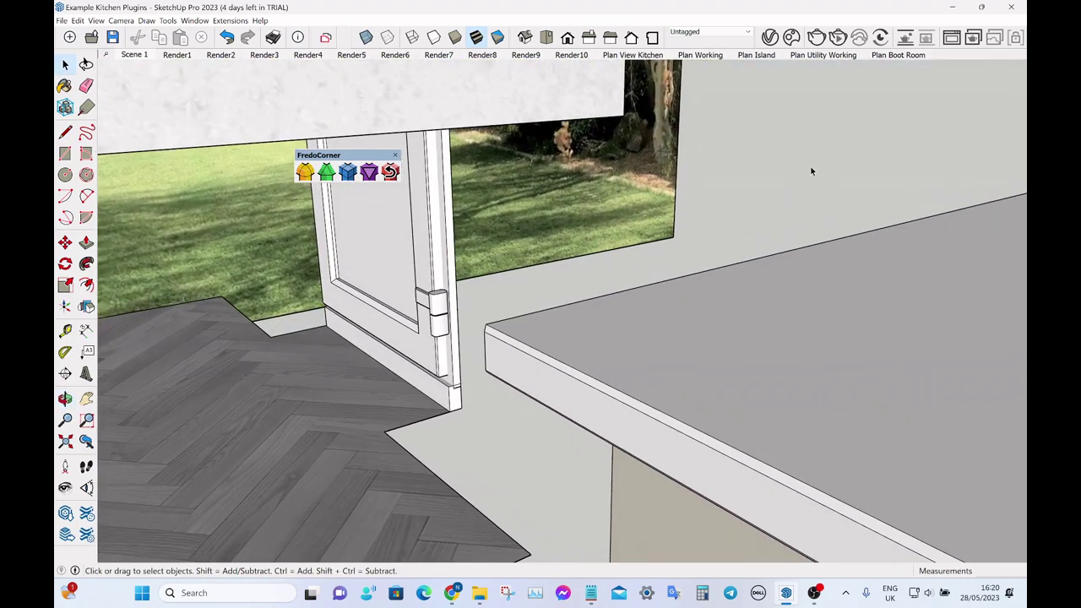
left_click(226, 37)
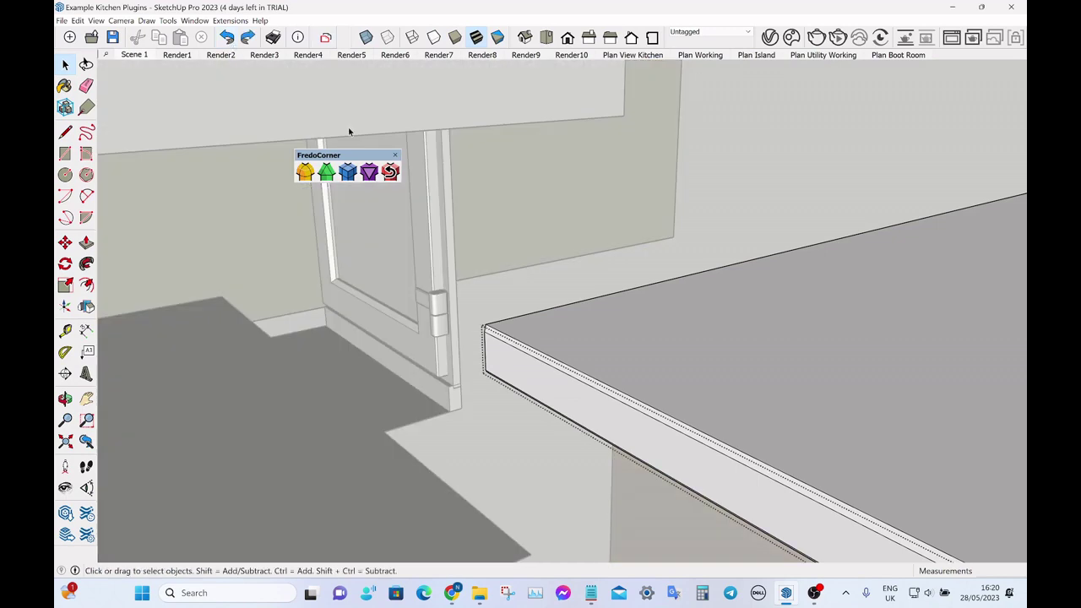
left_click(226, 37)
Reopen the worktop for editing and start a FredoCorner rounding on its long front face
left_click(645, 169)
double_click(607, 416)
left_click(540, 381)
middle_click_drag(540, 381, 523, 356)
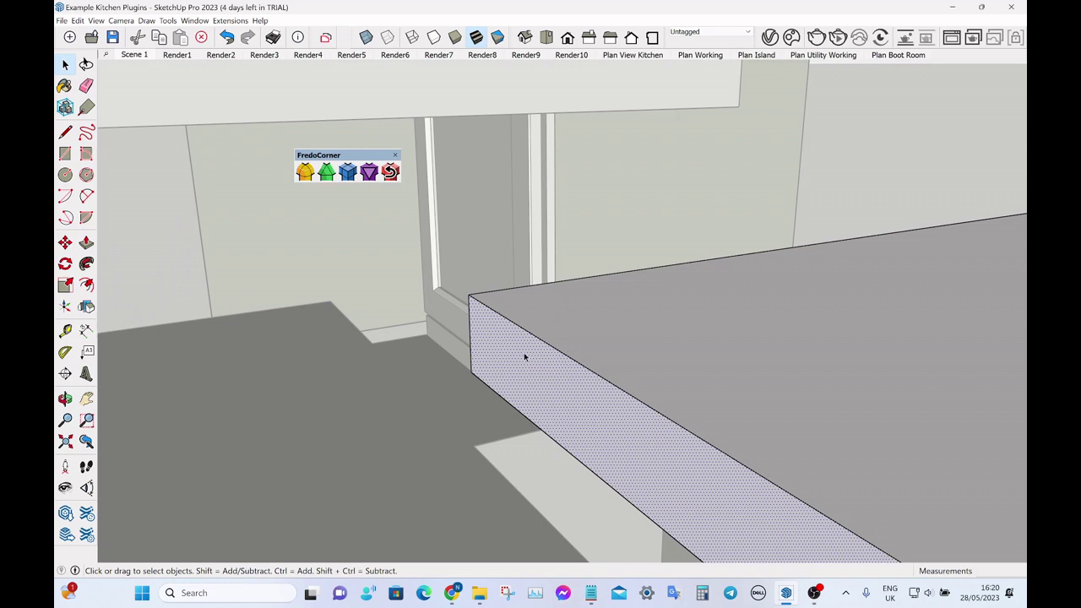
left_click(306, 173)
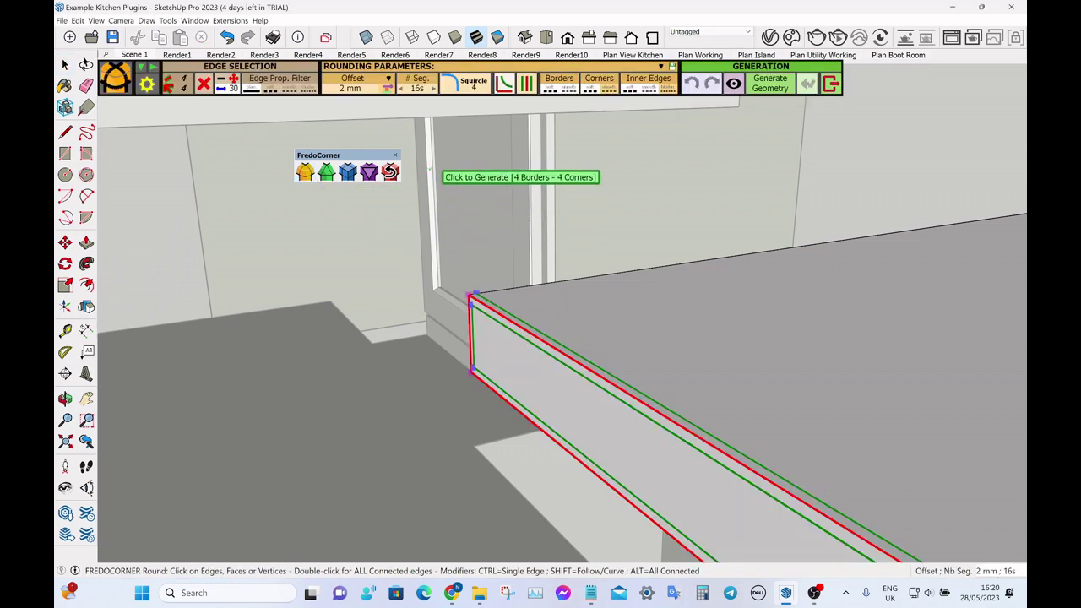
Set the rounding offset to 4 mm, generate the rounded edges on the front face and exit the worktop
left_click(367, 92)
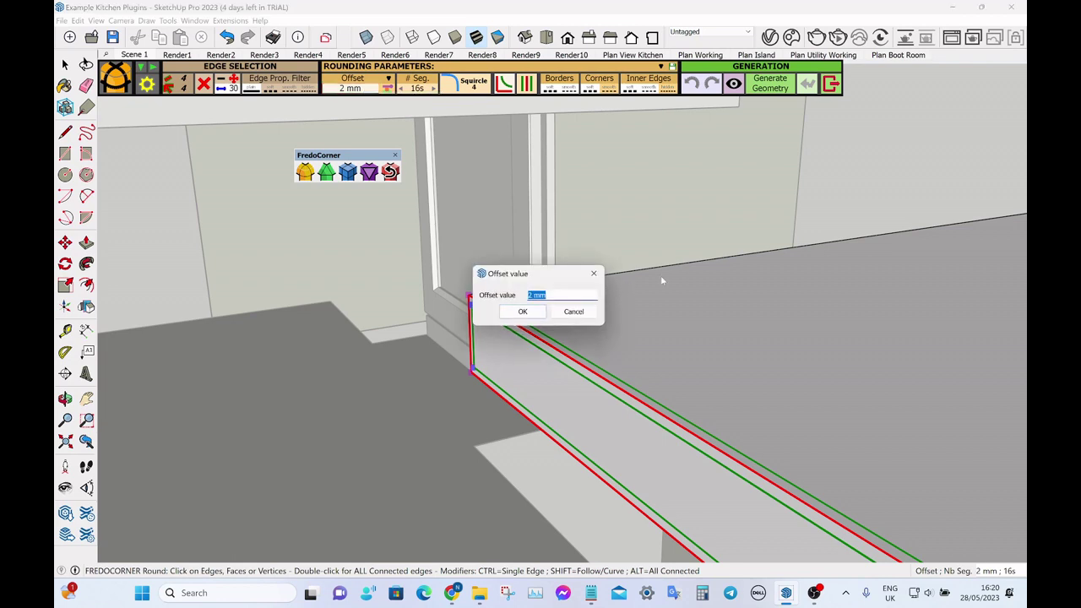
type("4")
left_click(532, 312)
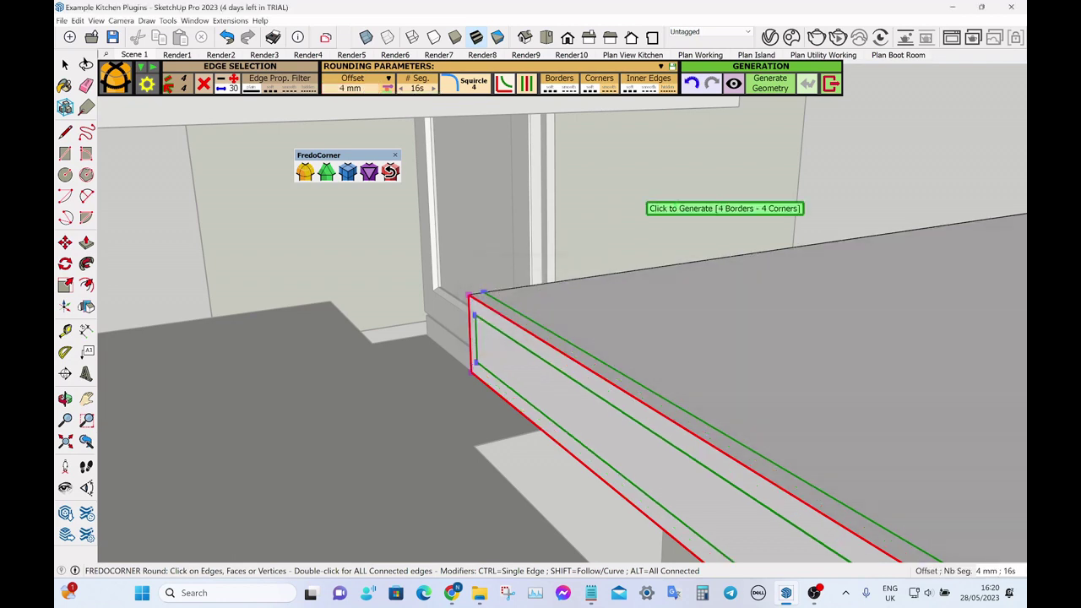
left_click(769, 88)
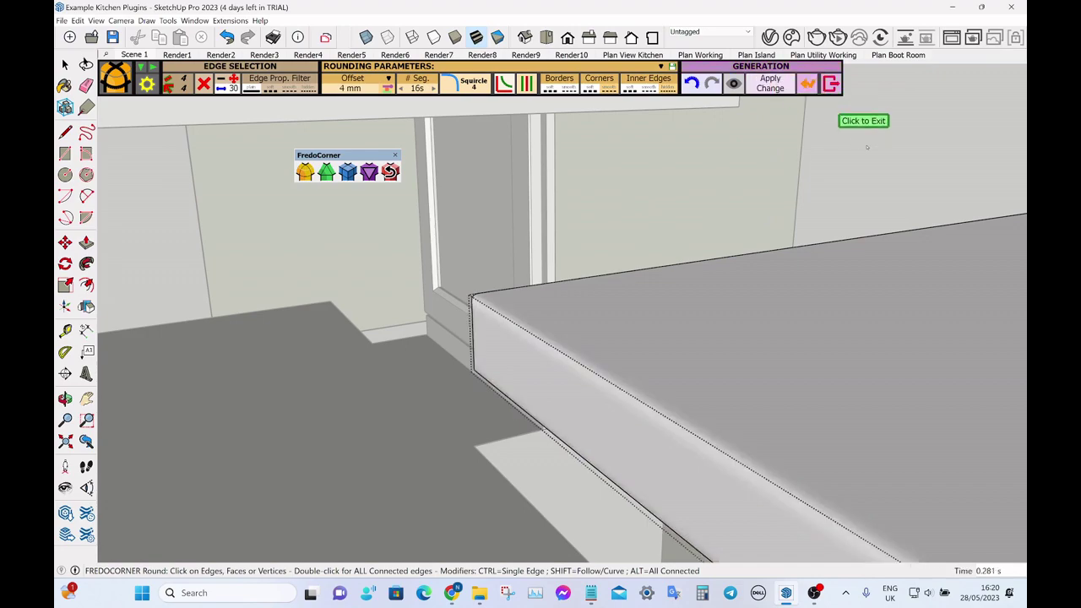
left_click(764, 172)
Inspect the rounded worktop corner up close and undo the rounding
scroll(502, 338, "up", 3)
middle_click_drag(502, 338, 461, 343)
scroll(505, 342, "up", 6)
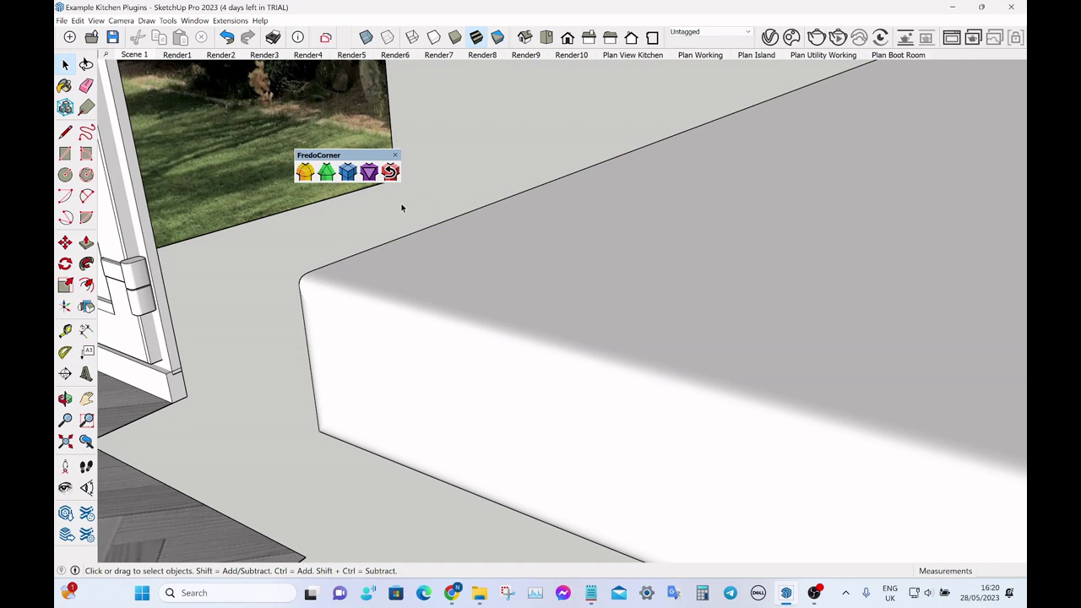
left_click(391, 173)
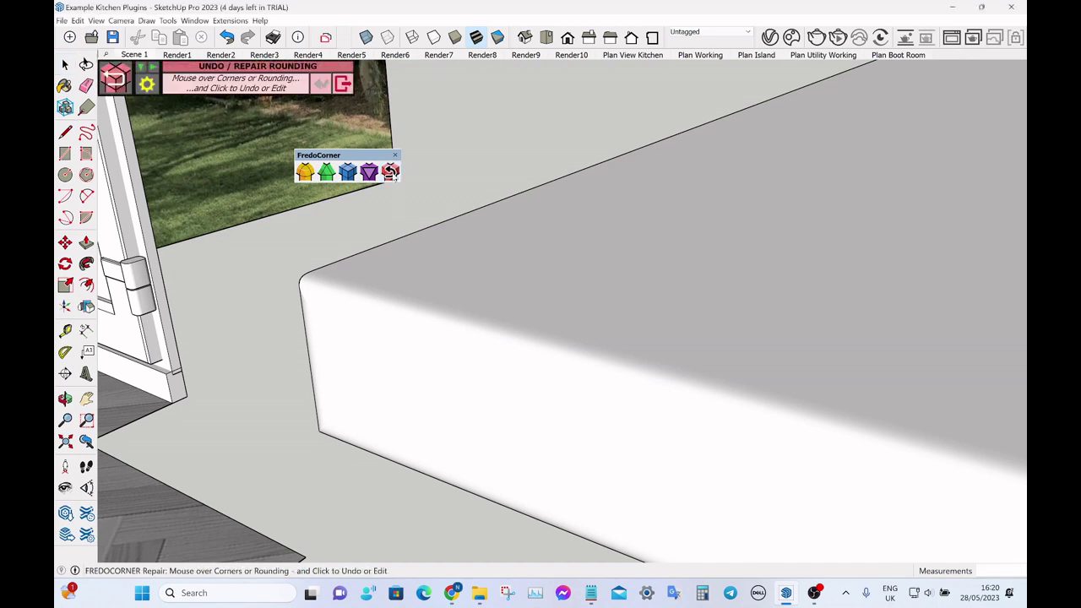
left_click(343, 83)
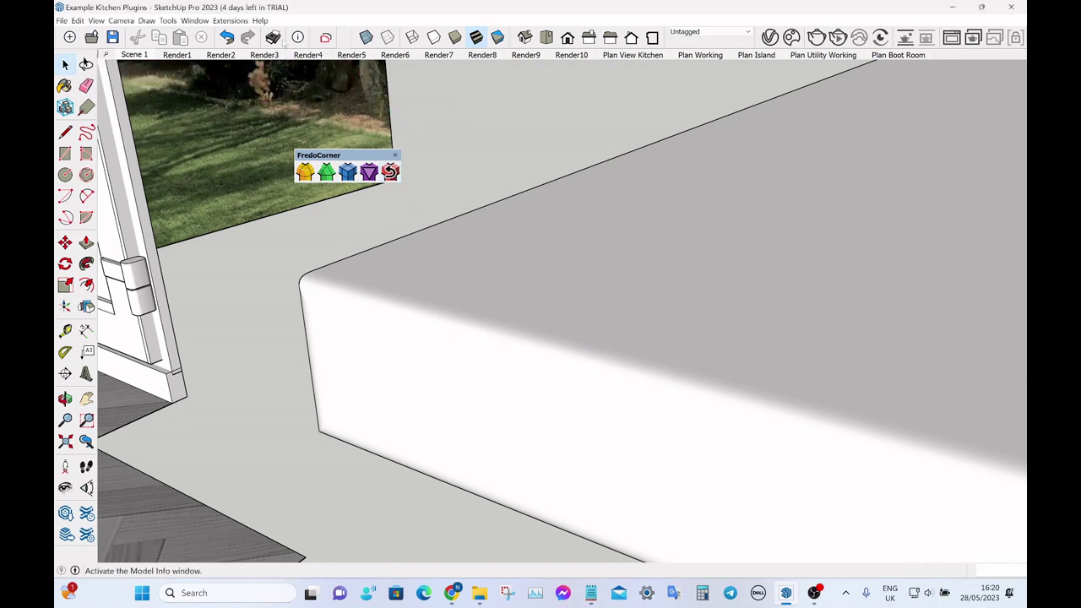
left_click(226, 38)
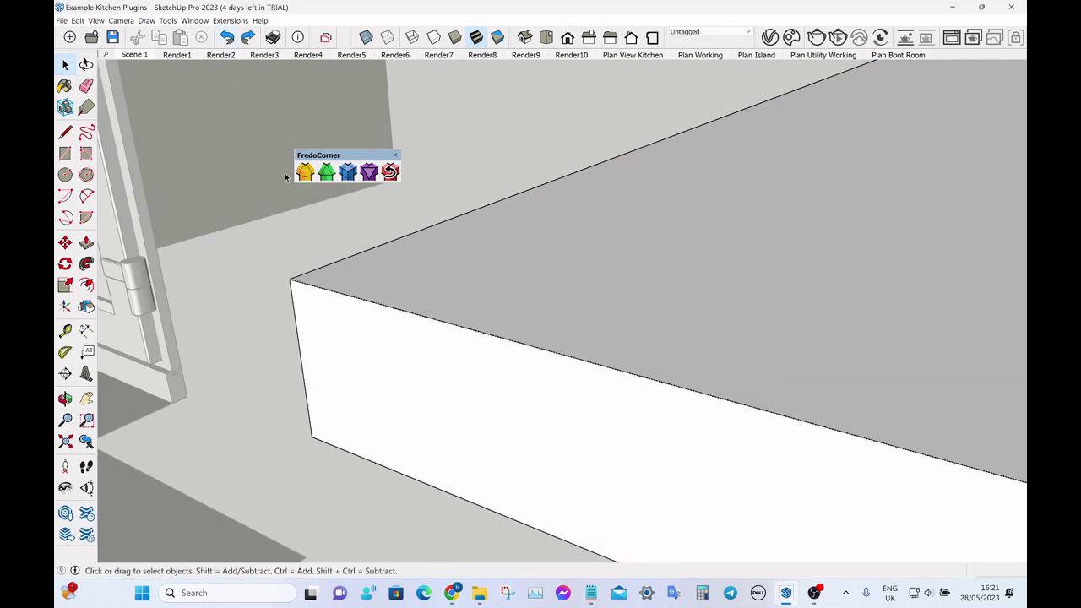
Start the FredoCorner bevel and set its offset to 2 mm
left_click(326, 173)
left_click(352, 84)
type("2")
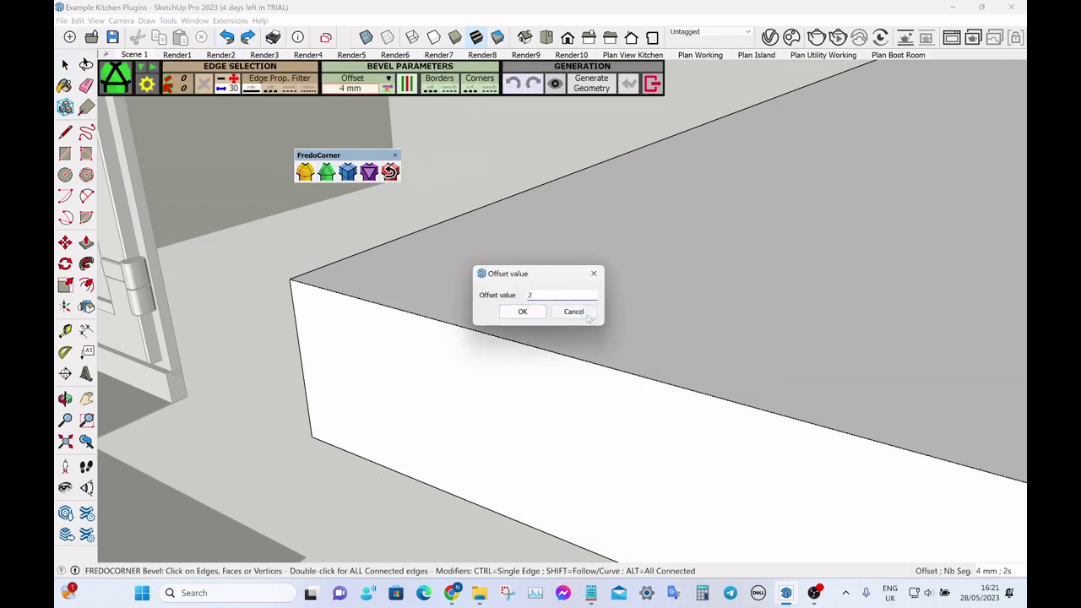
key("Return")
left_click(492, 366)
double_click(492, 368)
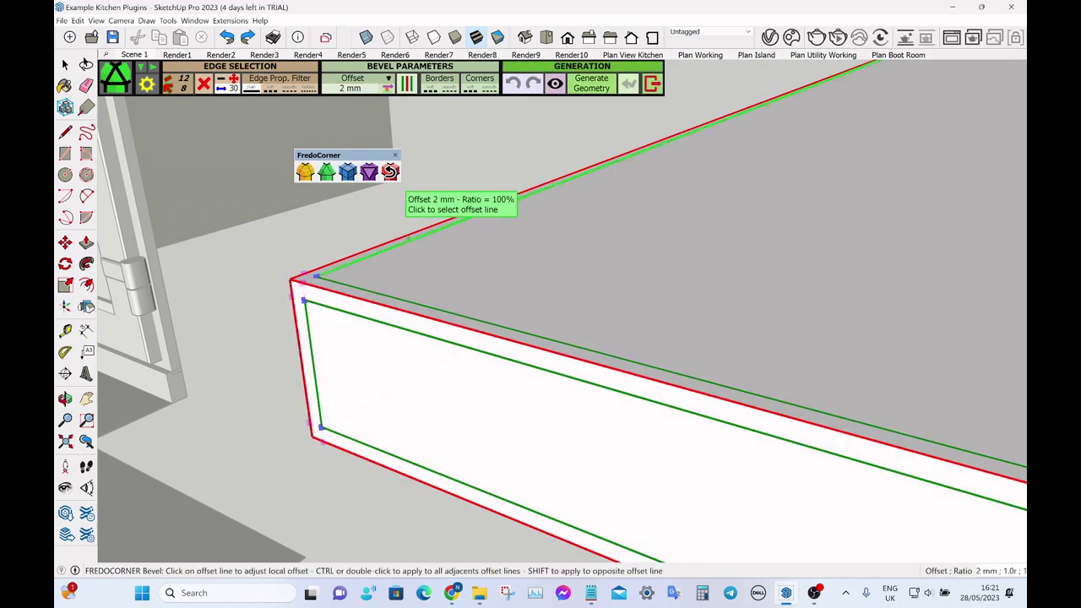
key("space")
Generate the 2 mm bevel on the worktop's long front face only and exit the bevel tool
left_click(371, 357)
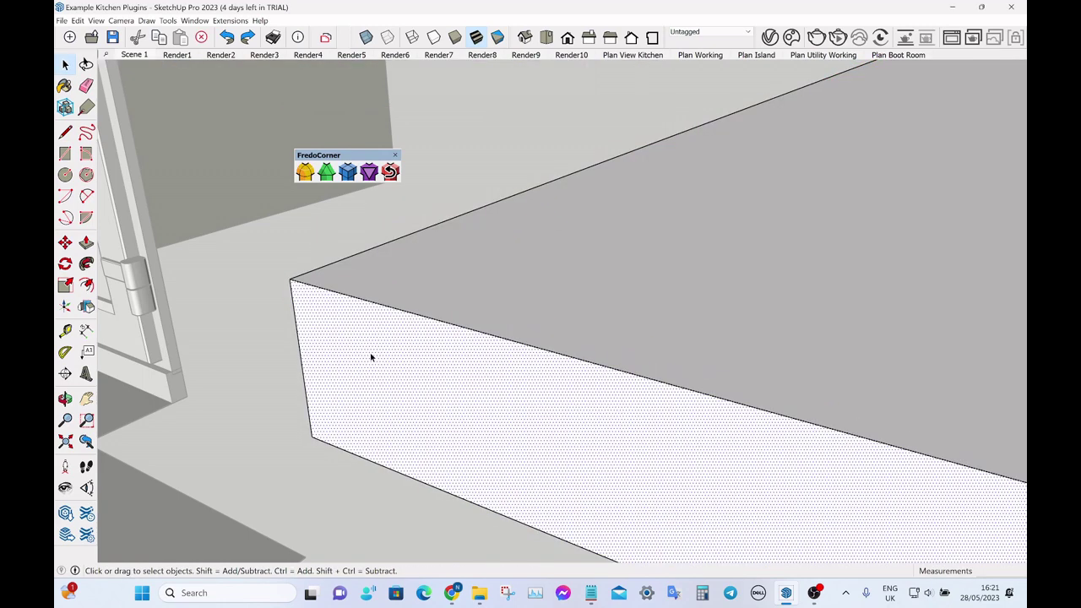
left_click(326, 172)
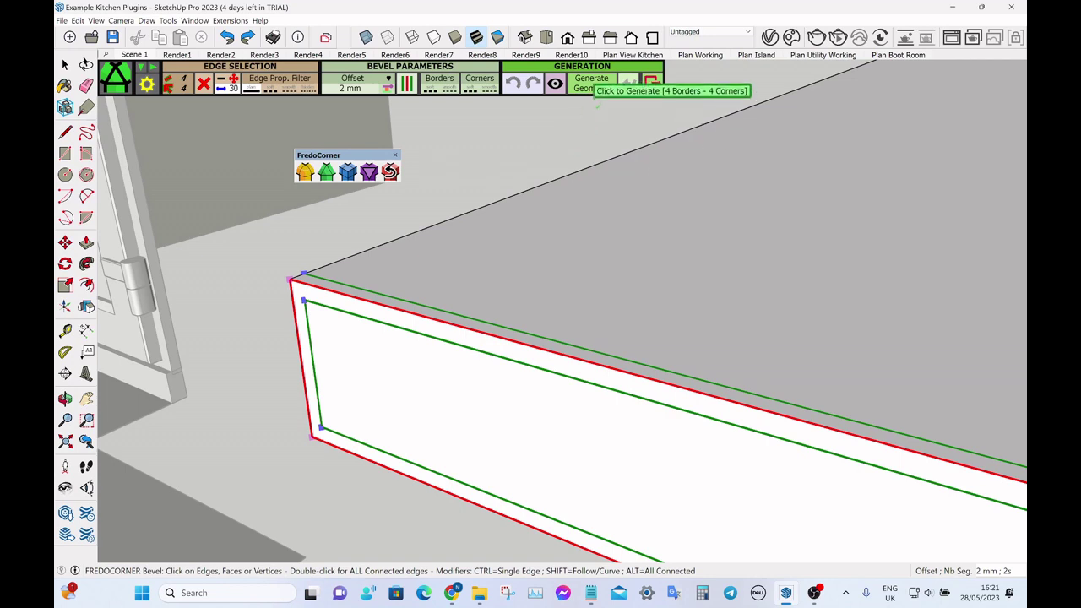
left_click(595, 88)
left_click(652, 84)
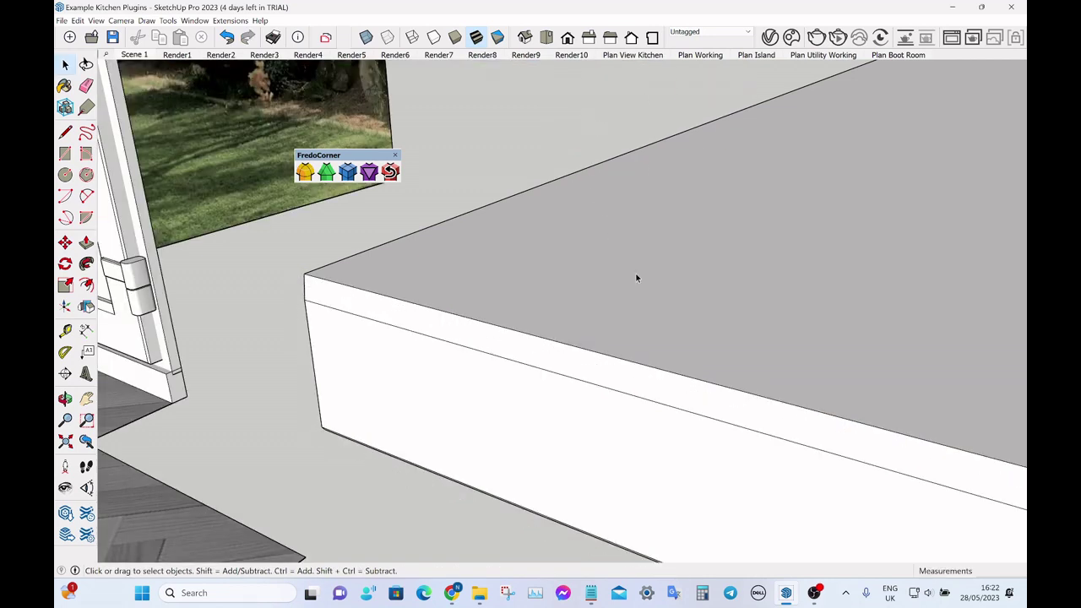
Measure the thickness of the island worktop at its front corner
middle_click_drag(462, 251, 719, 295)
scroll(719, 295, "down", 5)
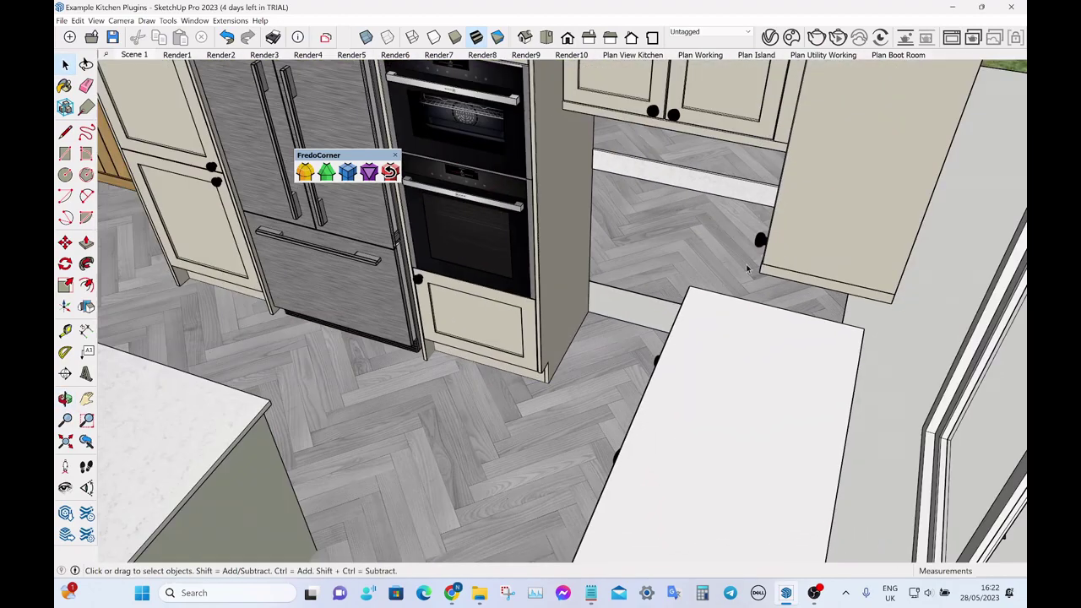
scroll(651, 287, "down", 4)
middle_click_drag(664, 403, 618, 333)
scroll(531, 379, "up", 3)
scroll(532, 382, "up", 6)
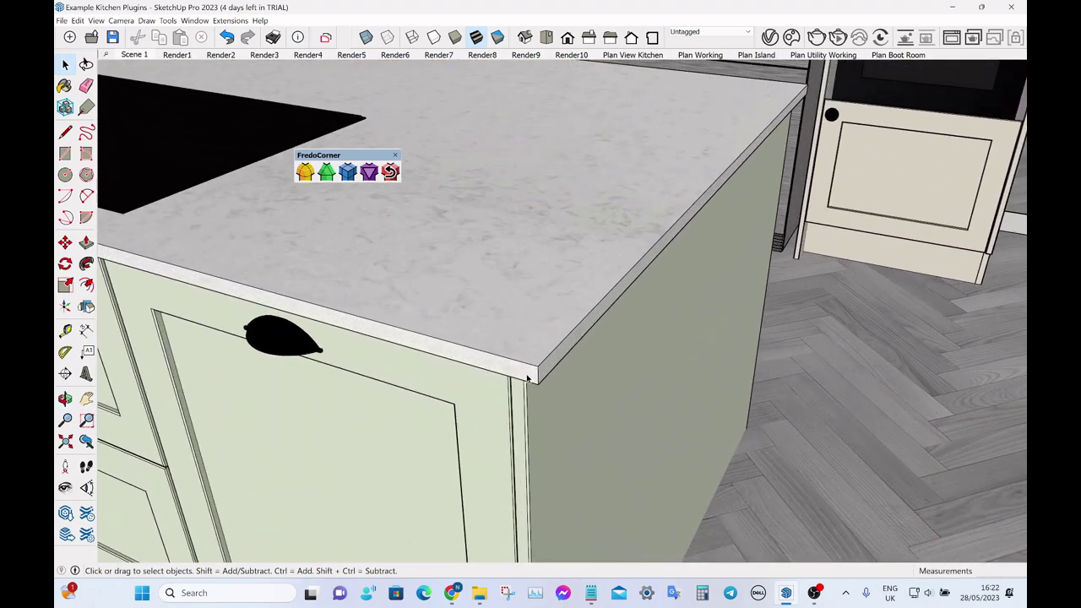
middle_click_drag(532, 382, 555, 331)
scroll(554, 384, "up", 2)
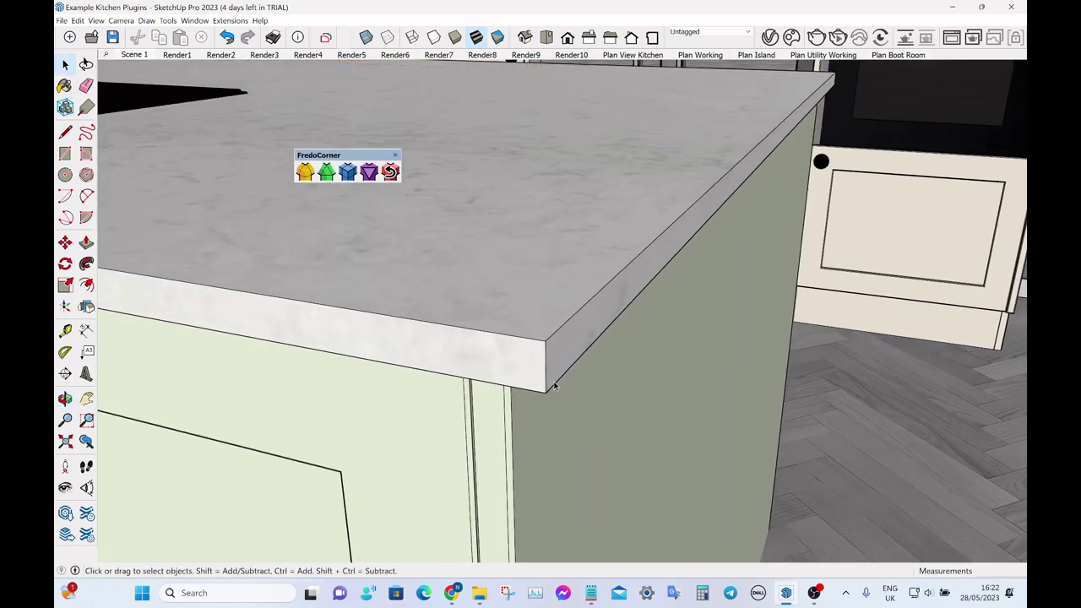
scroll(543, 359, "down", 4)
scroll(551, 397, "up", 4)
key("t")
left_click(539, 305)
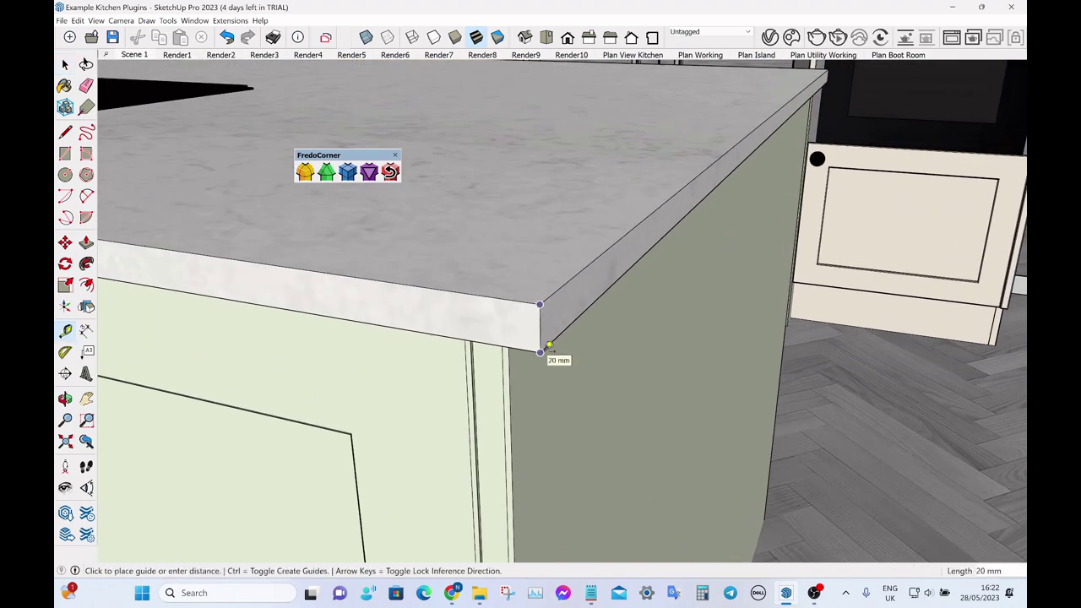
key("space")
Remove the island's end panel and push the worktop's end face in by about 13 mm
scroll(557, 371, "down", 5)
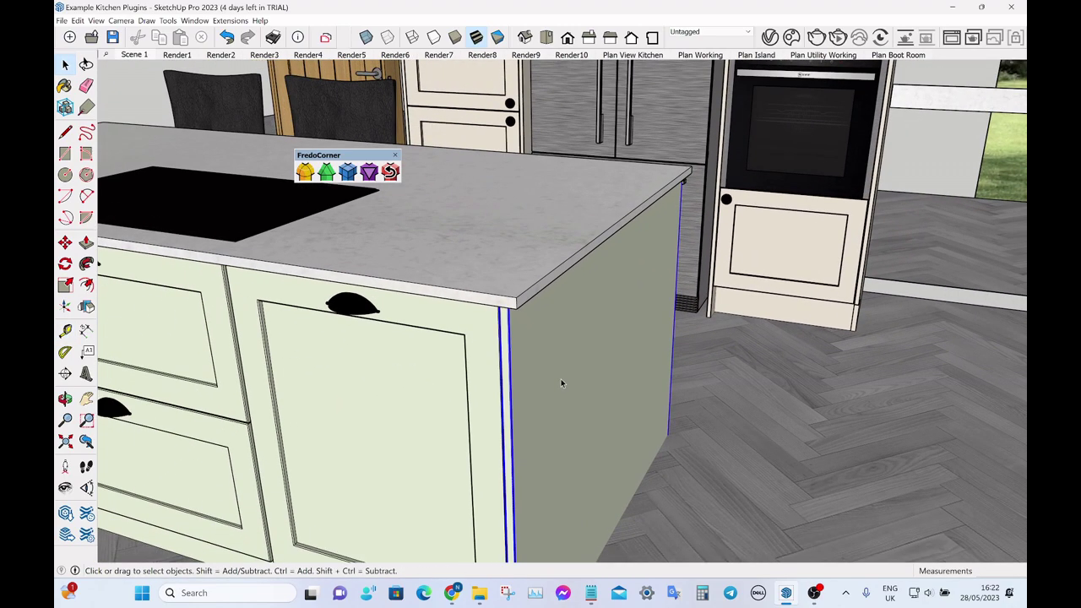
scroll(564, 377, "up", 5)
left_click(543, 313)
key("p")
left_click(547, 314)
left_click(518, 362)
left_click(510, 288)
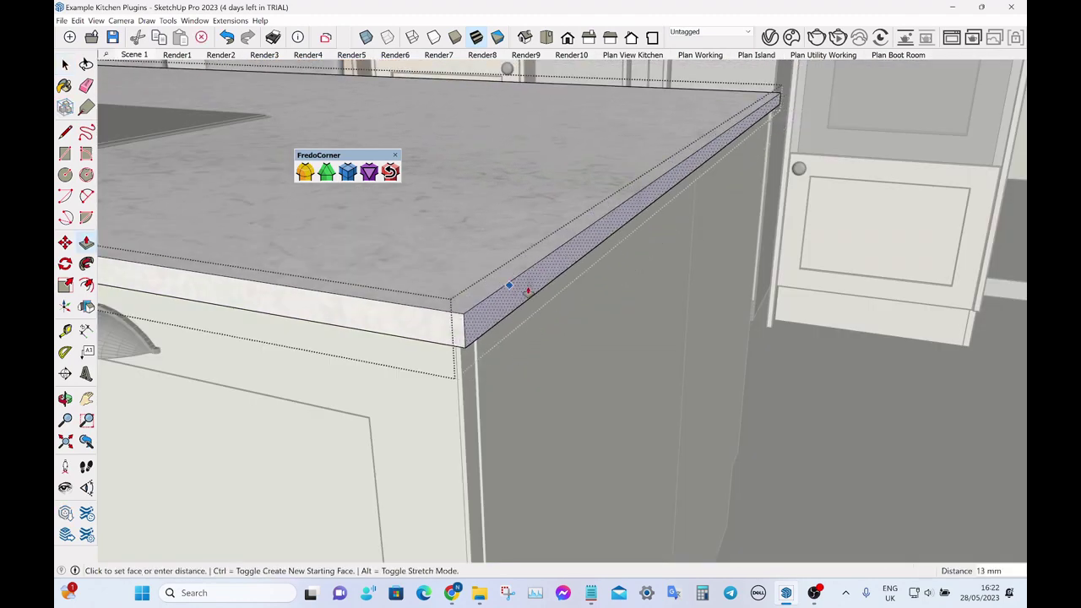
left_click(527, 291)
key("space")
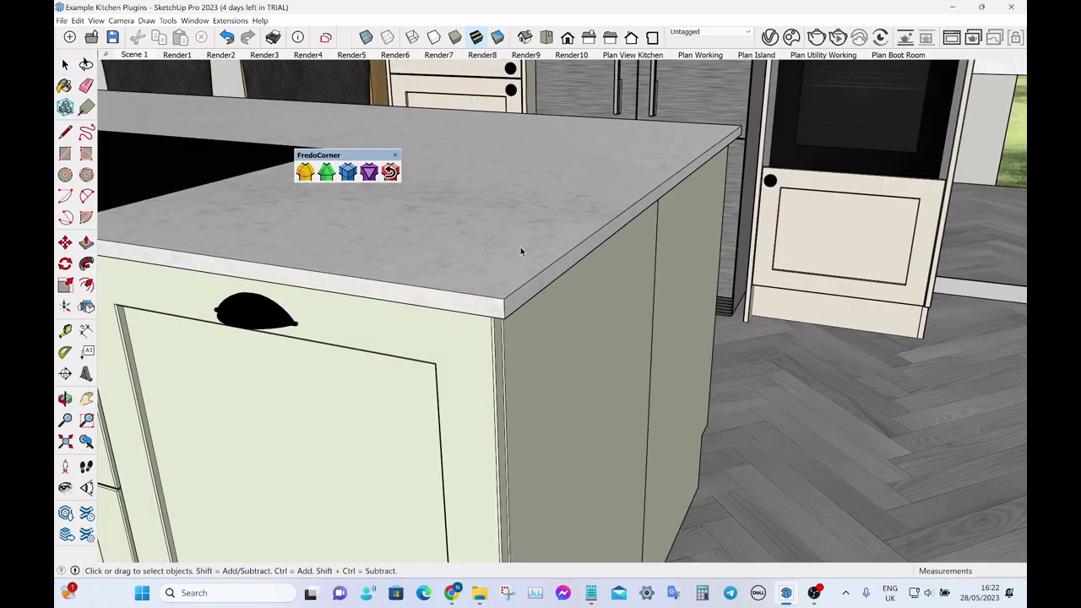
Delete the island worktop to expose the tops of the cabinets
left_click(510, 269)
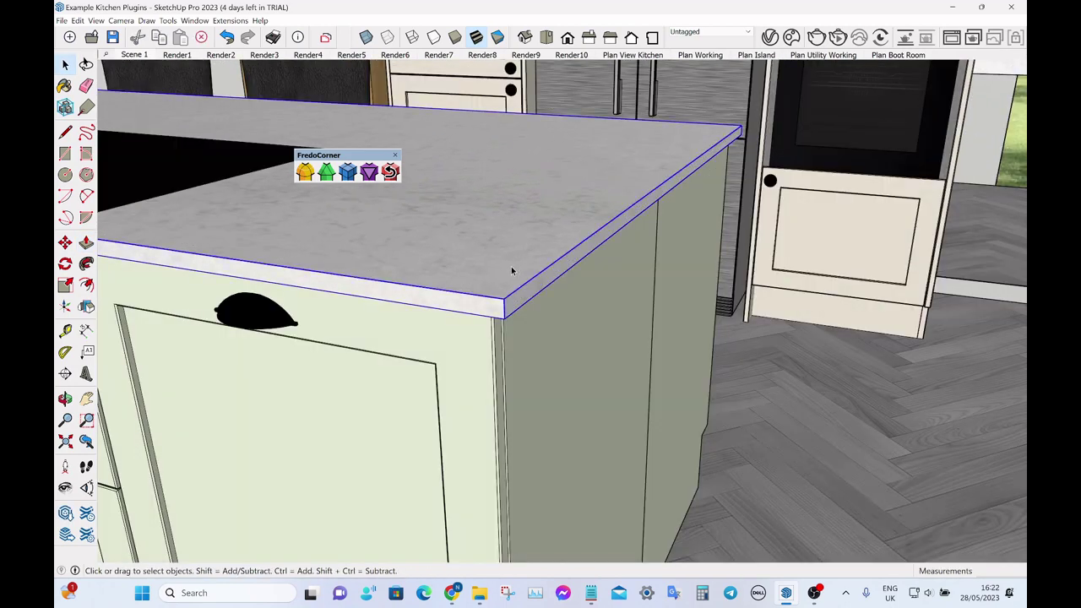
key("Delete")
middle_click_drag(511, 267, 416, 292)
scroll(416, 295, "up", 5)
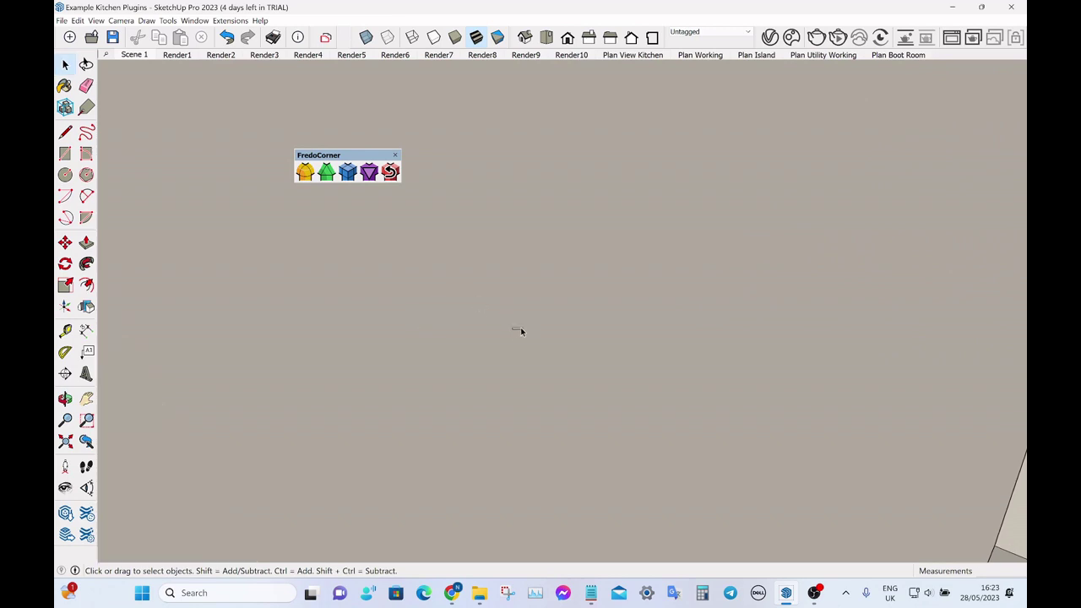
scroll(518, 327, "down", 5)
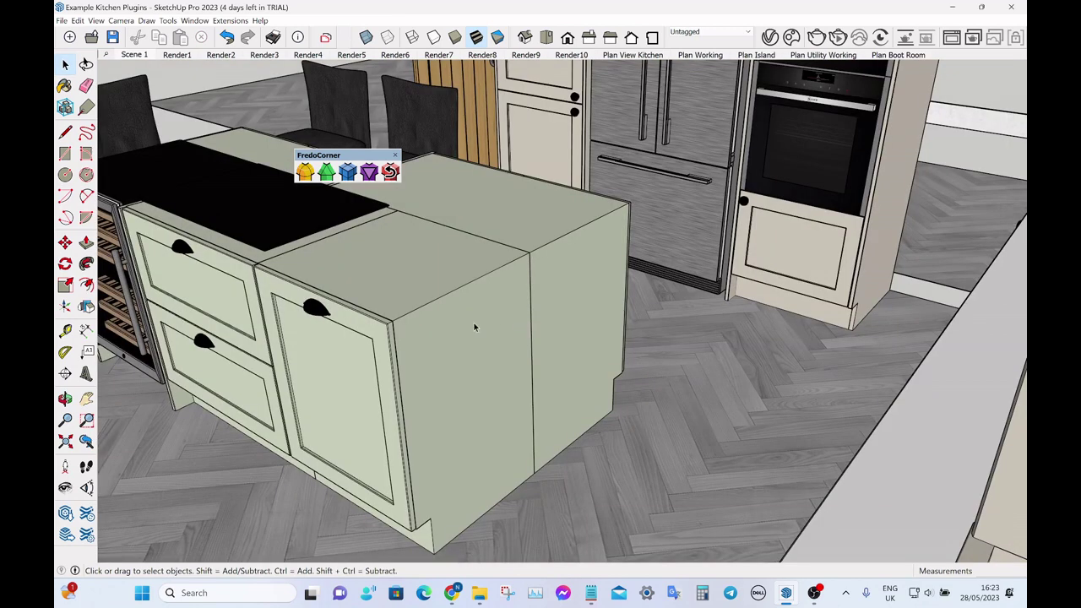
Draw a rectangle on the island's end from its upper edge to the floor and pull it out into a thin panel
key("r")
left_click(446, 294)
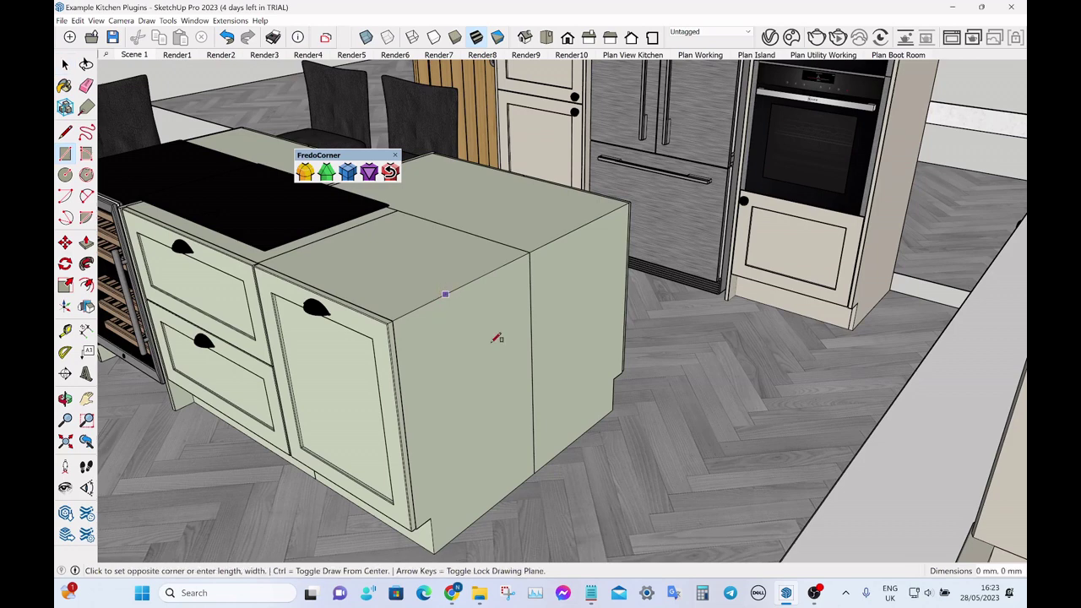
left_click(575, 440)
key("space")
scroll(552, 408, "up", 3)
key("p")
left_click(553, 407)
left_click(562, 410)
key("space")
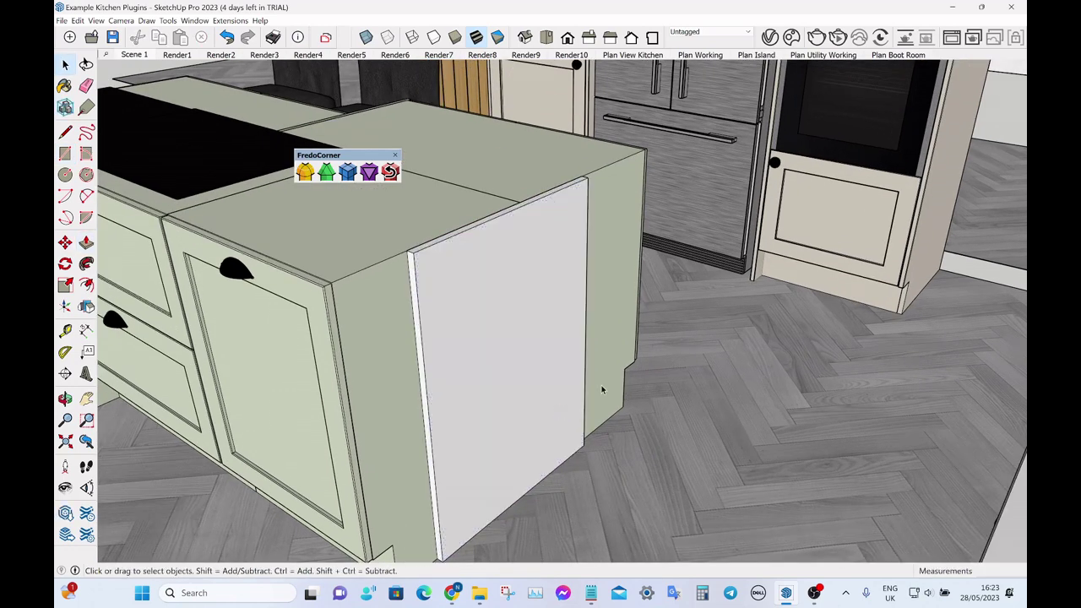
Extend the new end panel's front edge to the front of the island's door
scroll(599, 386, "up", 5)
scroll(442, 280, "up", 2)
left_click(443, 277)
key("p")
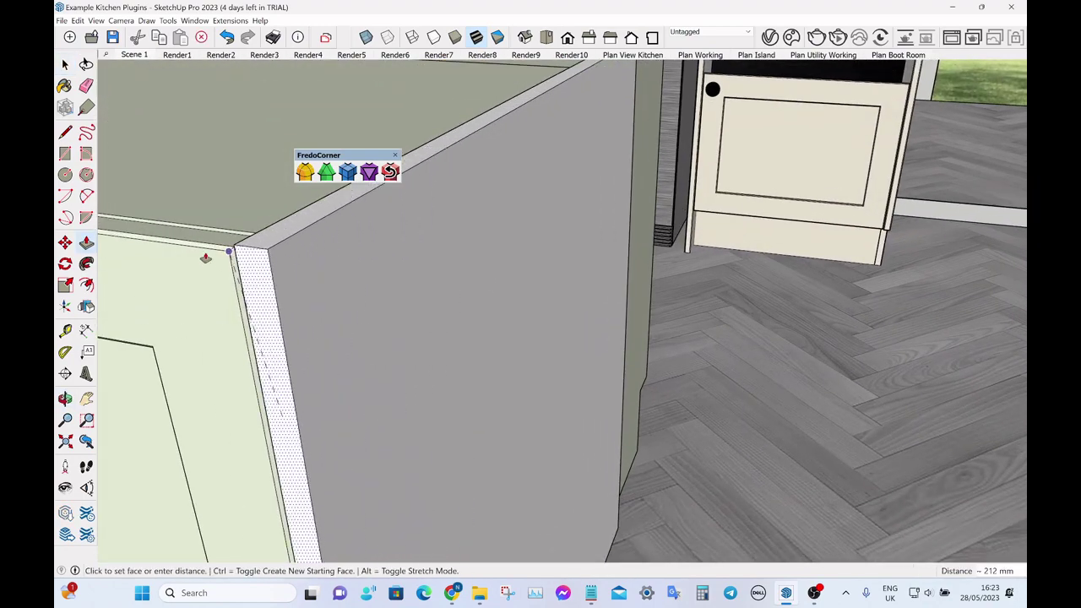
middle_click_drag(380, 266, 507, 270)
scroll(232, 285, "down", 2)
middle_click_drag(324, 343, 278, 331)
key("space")
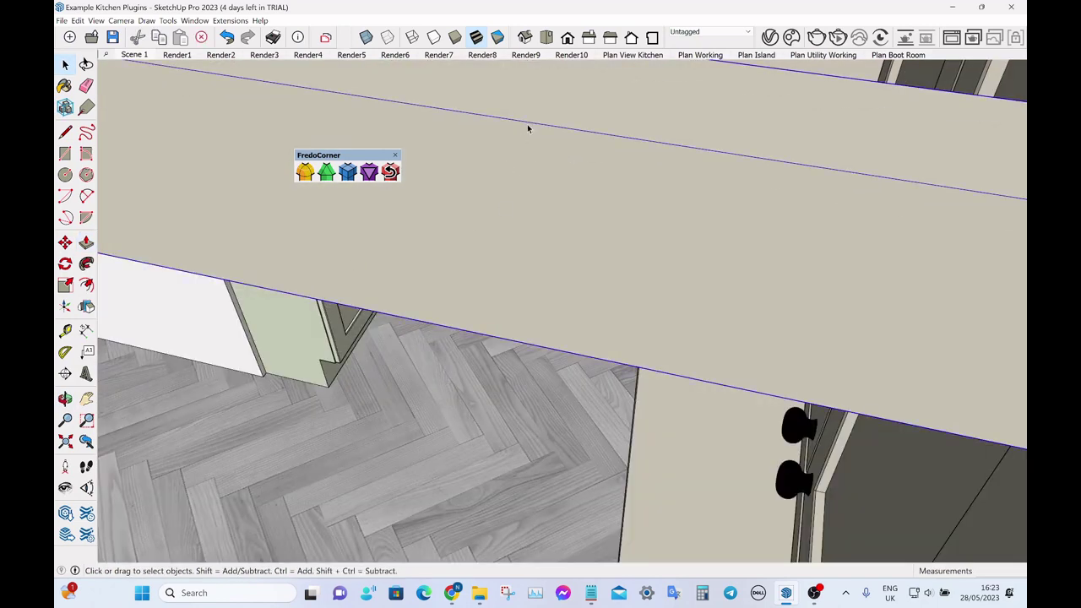
Delete the cabinet blocking the view and extend the end panel's rear edge to the back of the island
key("Delete")
scroll(203, 228, "up", 3)
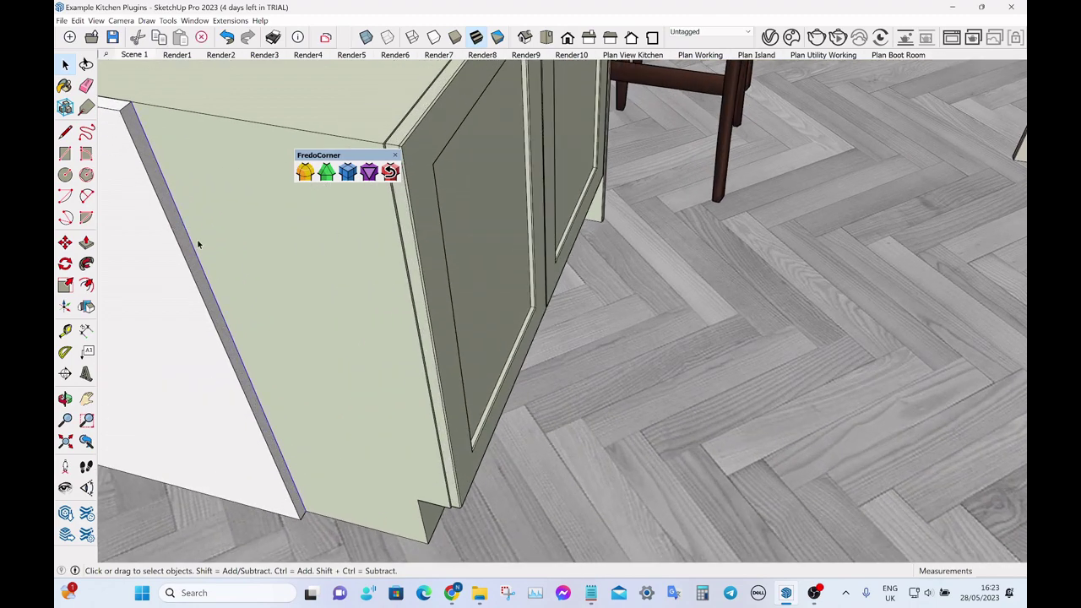
key("p")
left_click(175, 218)
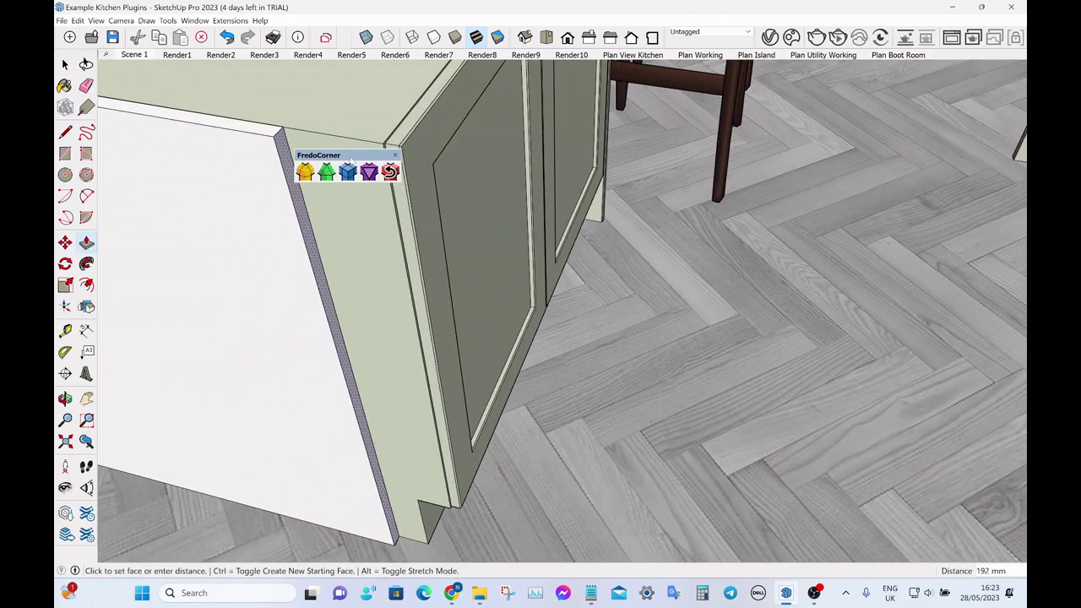
left_click(421, 135)
key("space")
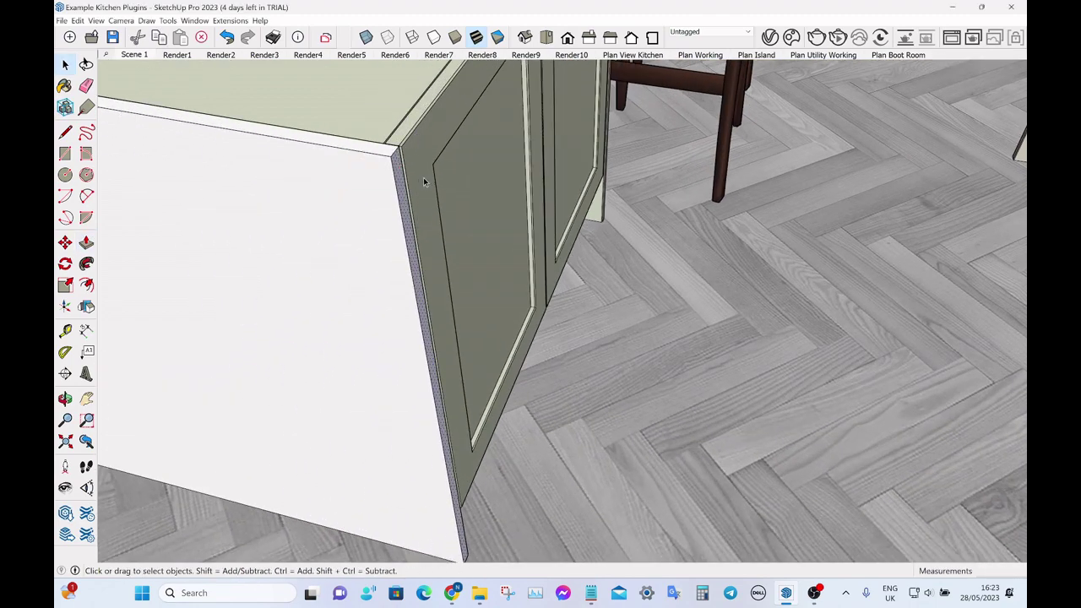
middle_click_drag(451, 203, 558, 305)
scroll(448, 276, "down", 2)
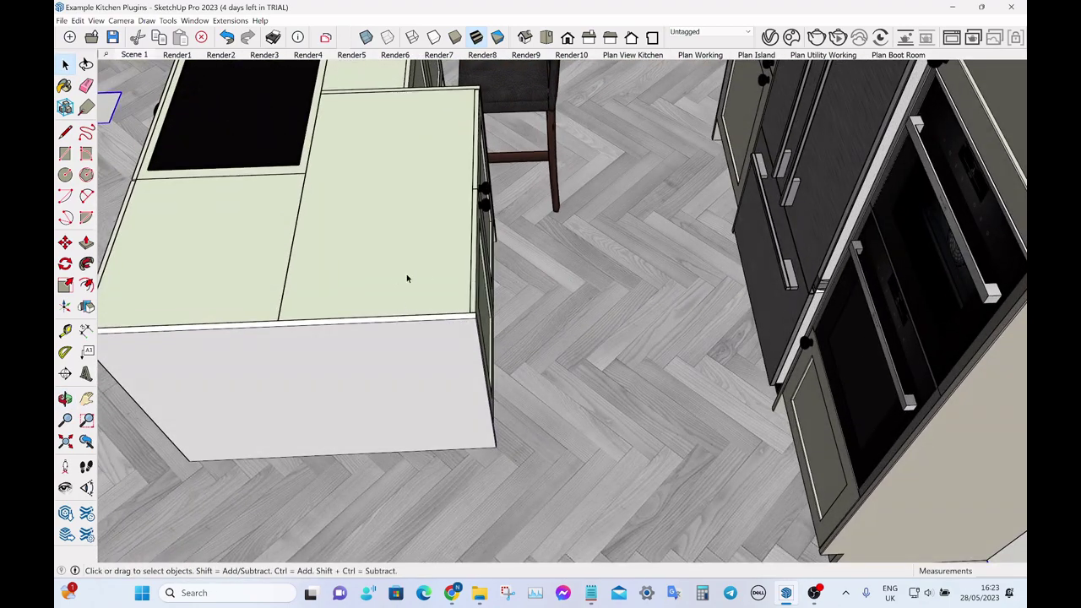
middle_click_drag(381, 278, 336, 304)
scroll(434, 280, "up", 3)
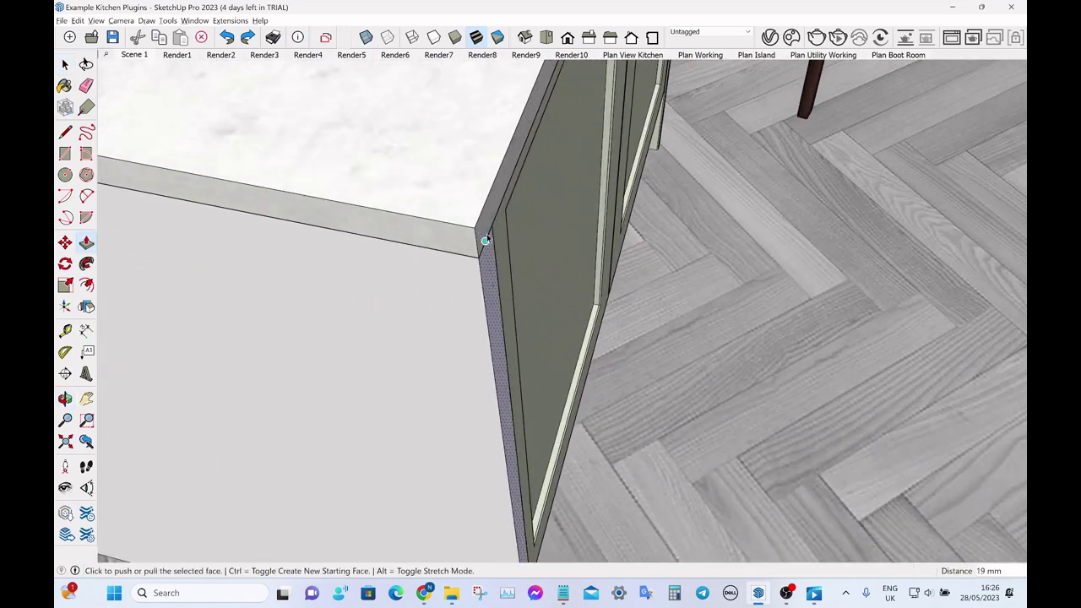
Pull the end panel's front edge out flush with the front face of the island worktop
middle_click_drag(512, 234, 735, 234)
scroll(735, 234, "down", 2)
scroll(253, 405, "up", 3)
middle_click_drag(251, 414, 456, 190)
scroll(339, 393, "up", 2)
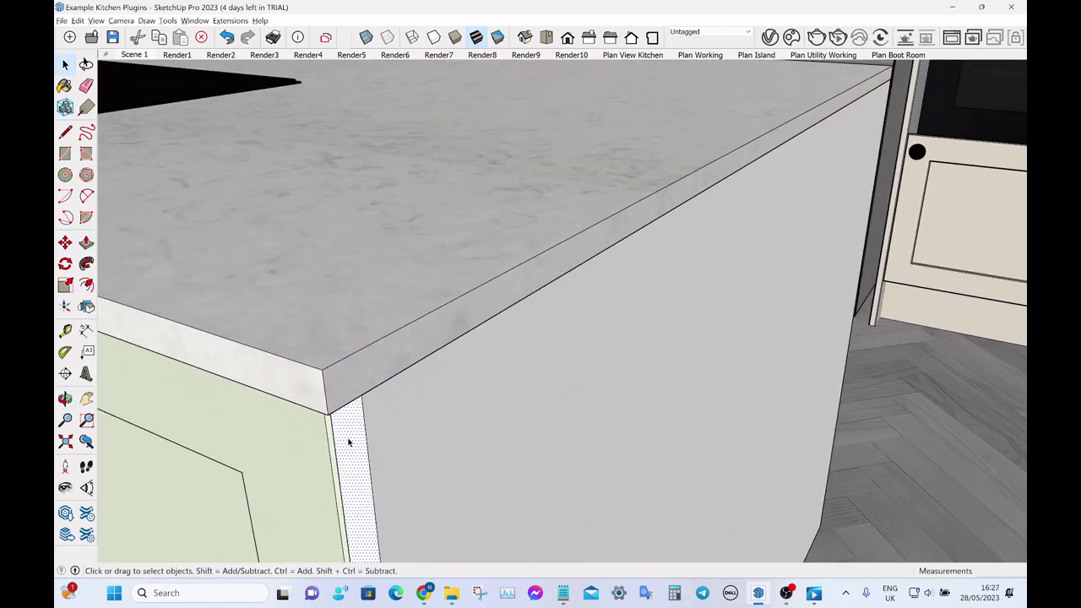
key("p")
left_click(349, 441)
left_click(312, 397)
key("space")
middle_click_drag(311, 394, 371, 350)
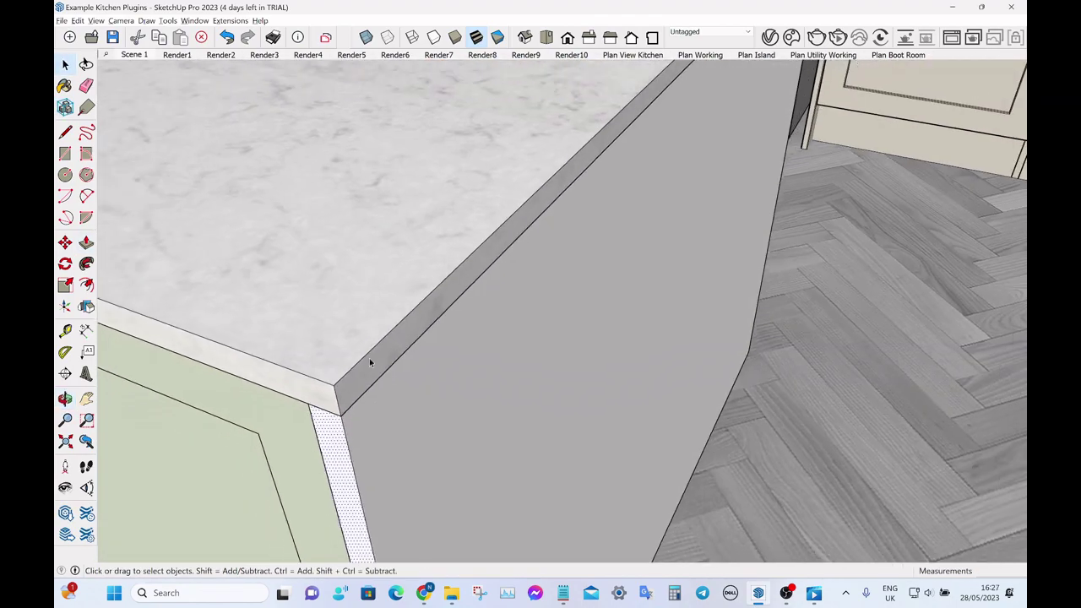
Select all the geometry of the island's end panel, make it a group and hide it
scroll(378, 318, "down", 3)
double_click(409, 395)
triple_click(410, 395)
right_click(410, 395)
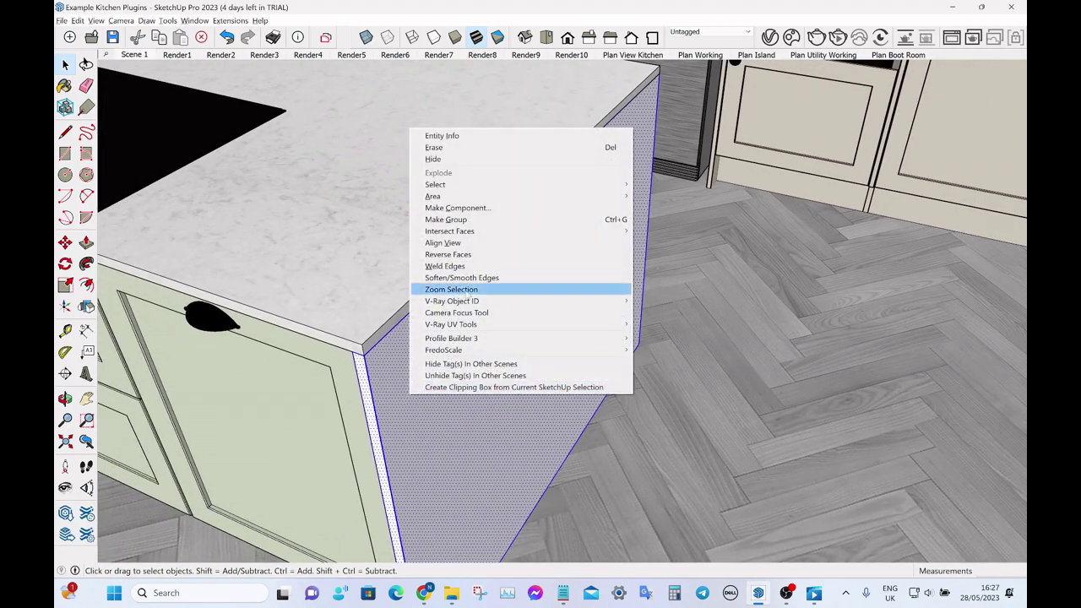
left_click(463, 223)
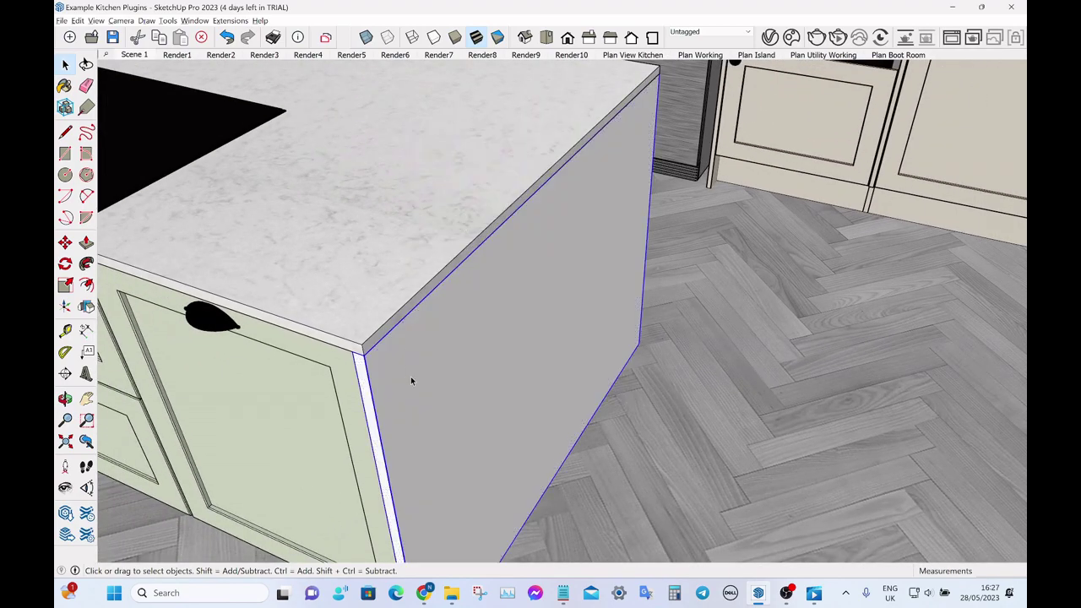
key("Delete")
Measure the thickness of the island worktop's edge at its end corner with the Line tool
middle_click_drag(411, 369, 530, 109)
scroll(480, 155, "up", 5)
scroll(466, 276, "up", 1)
key("l")
left_click(475, 175)
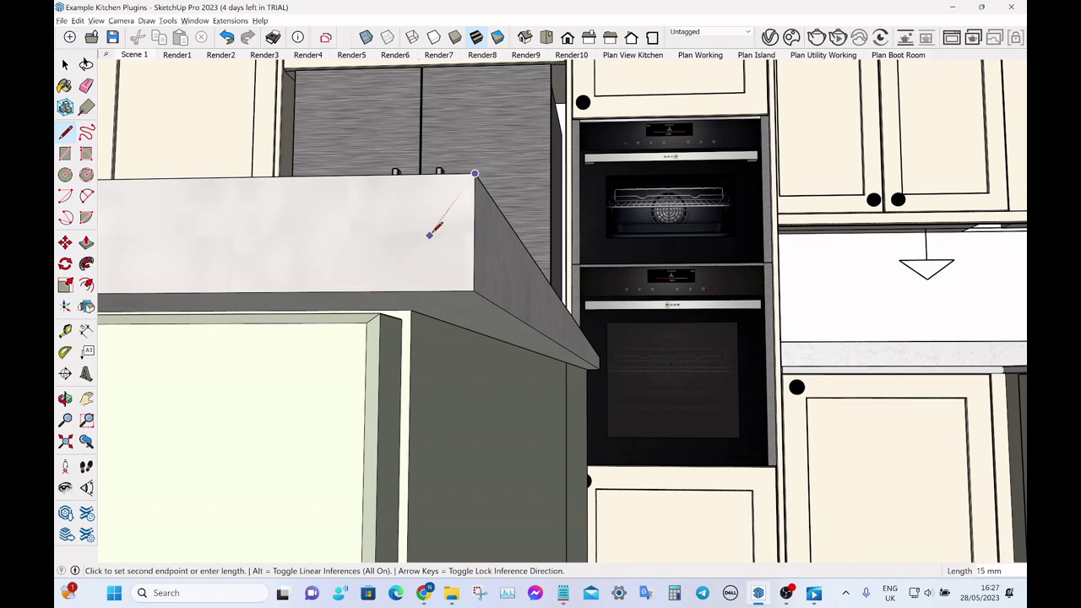
key("space")
Select the lower edge on the end of the island worktop and display the FredoCorner toolbar
mouse_move(350, 273)
middle_mouse_down()
mouse_move(360, 266)
mouse_move(495, 311)
mouse_move(520, 298)
mouse_move(504, 295)
mouse_move(514, 250)
mouse_move(505, 260)
middle_mouse_up()
left_click(513, 284)
left_click(516, 296)
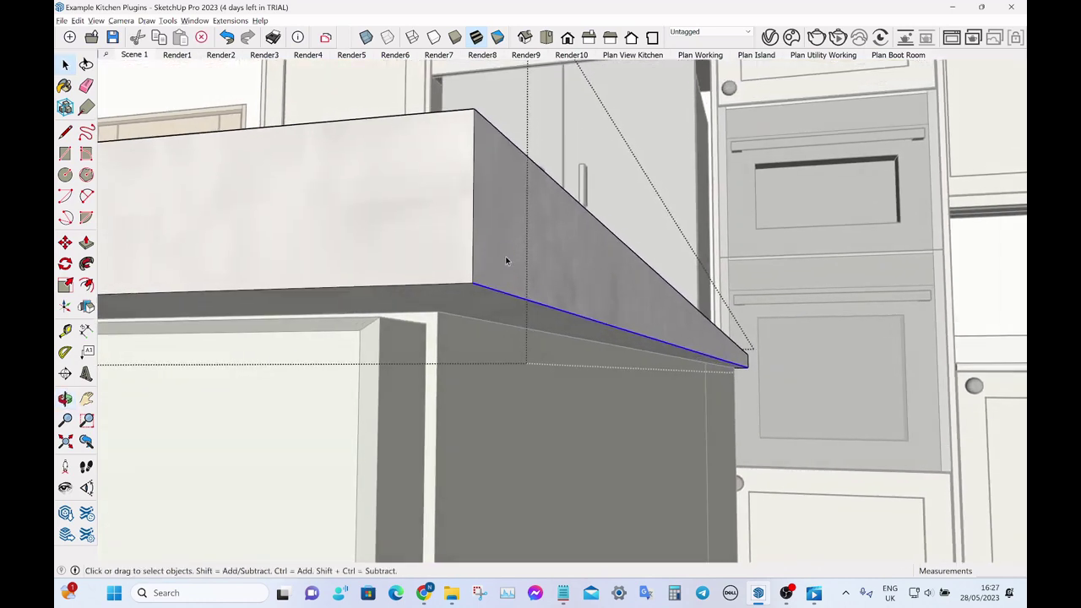
right_click(384, 55)
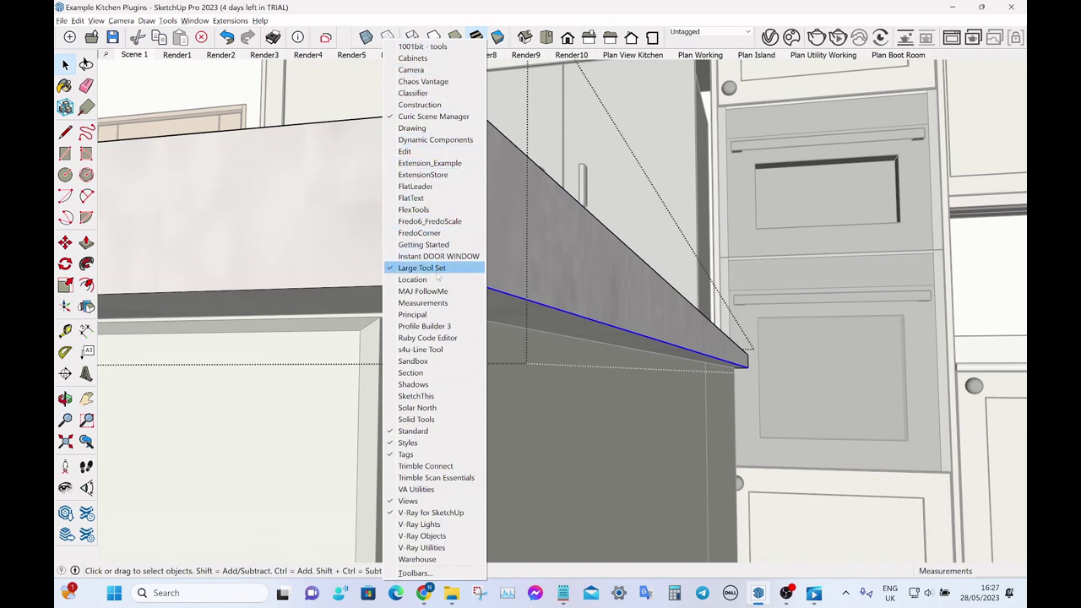
left_click(421, 232)
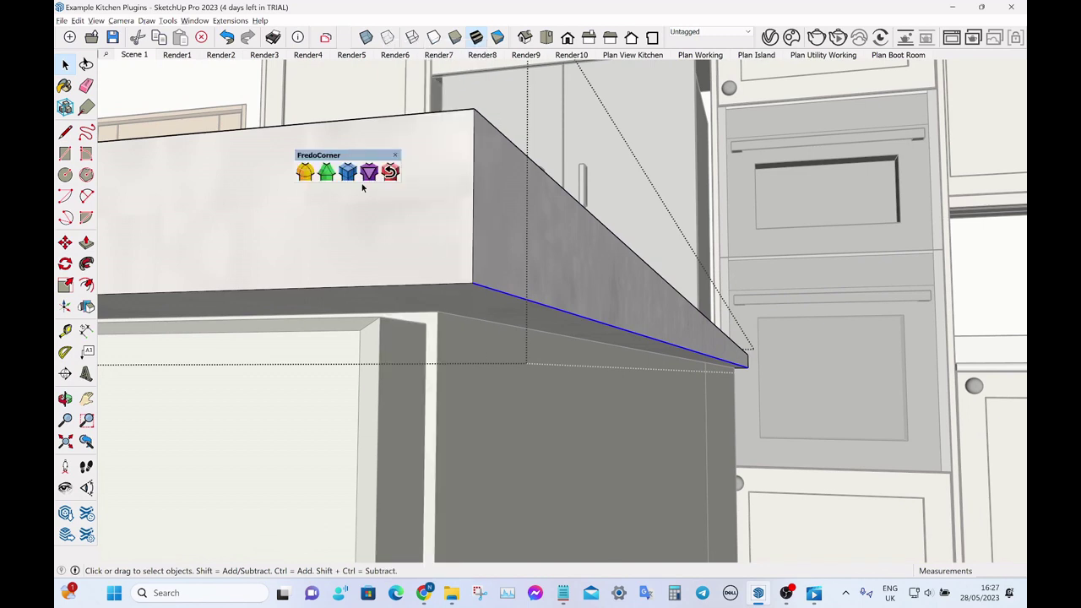
Bevel the worktop's lower end edge with FredoCorner using a 20 mm offset to form a mitre
left_click(326, 172)
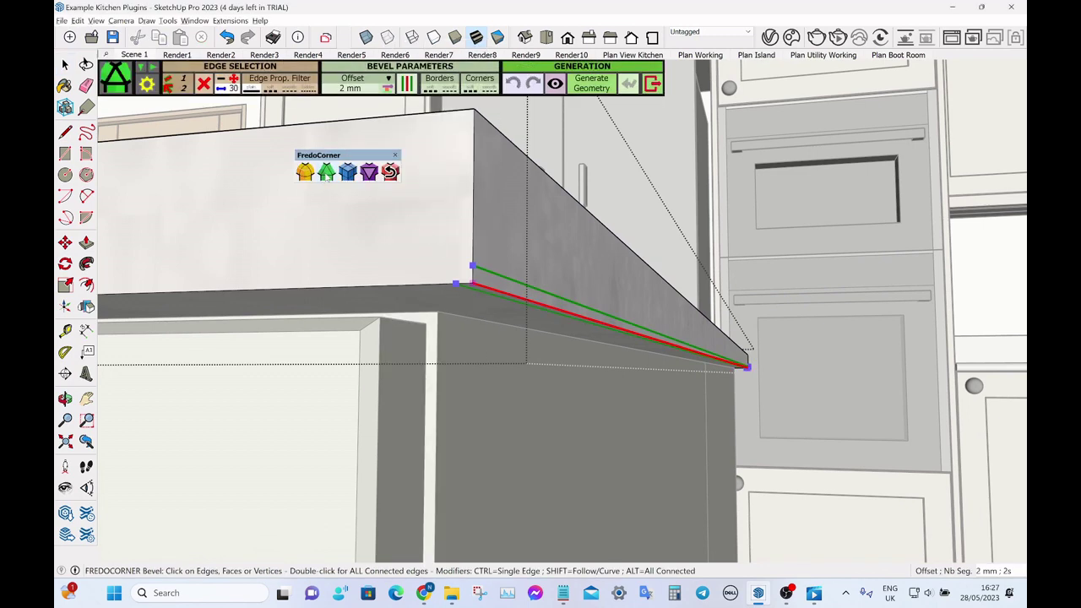
left_click(351, 89)
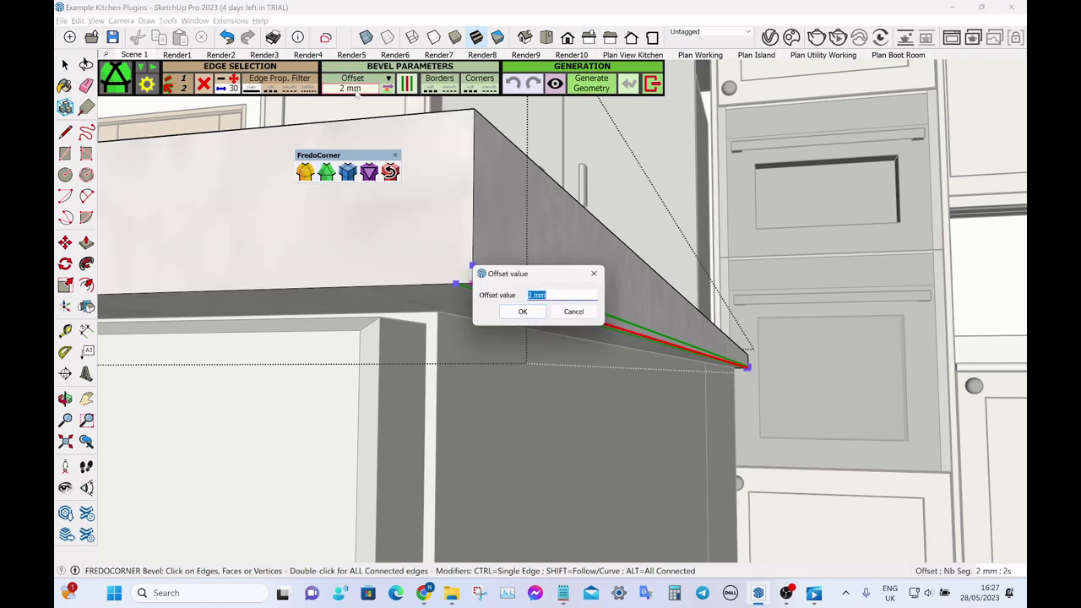
key("Return")
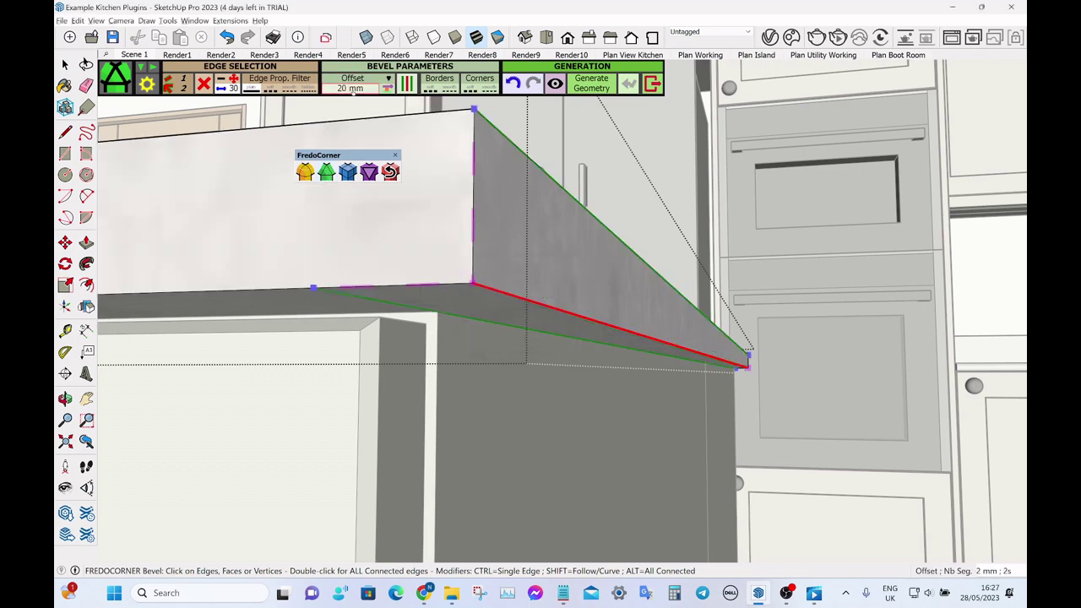
left_click(593, 87)
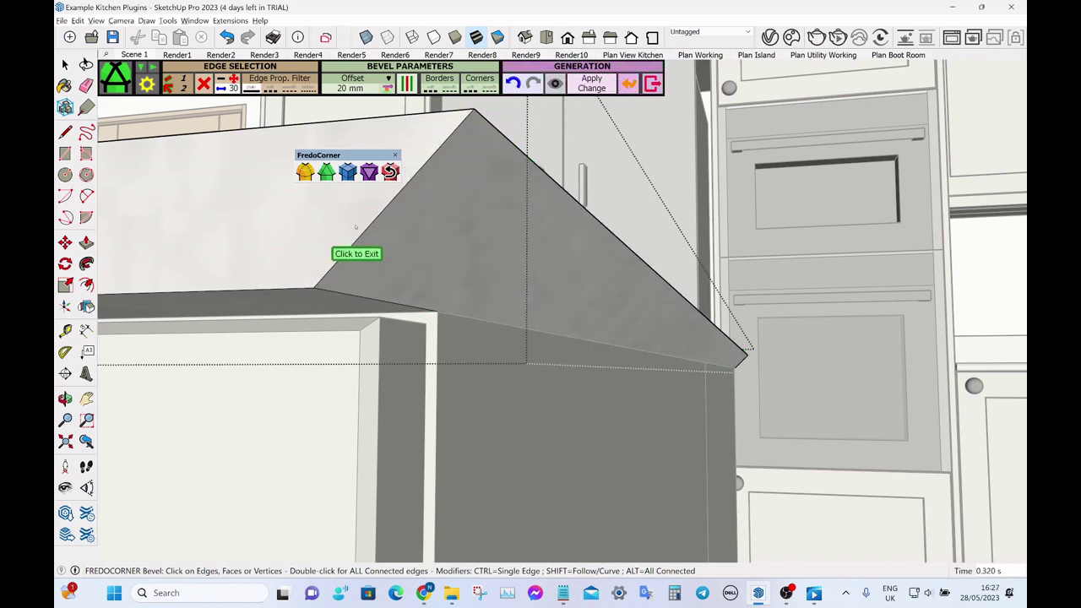
left_click(652, 85)
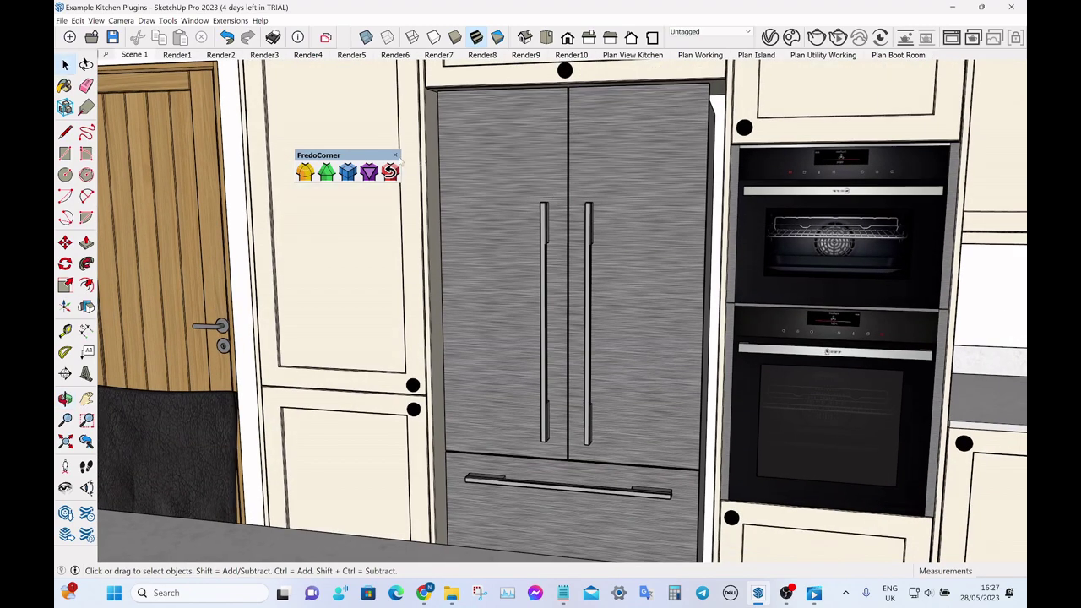
Bring the hidden end panel back into view beside the bevelled worktop
scroll(487, 167, "down", 5)
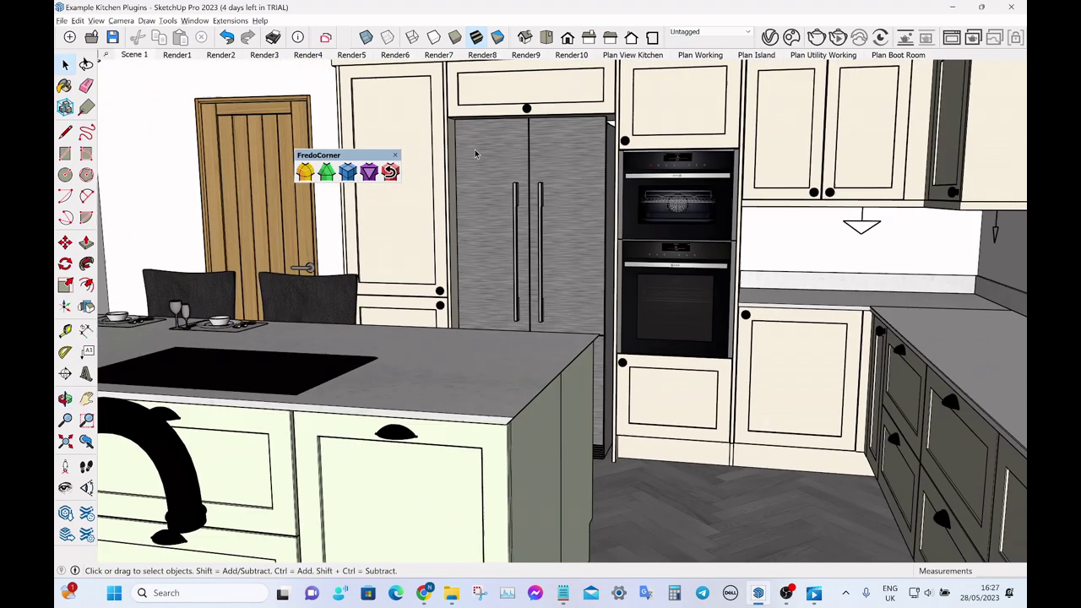
middle_click_drag(549, 351, 559, 339)
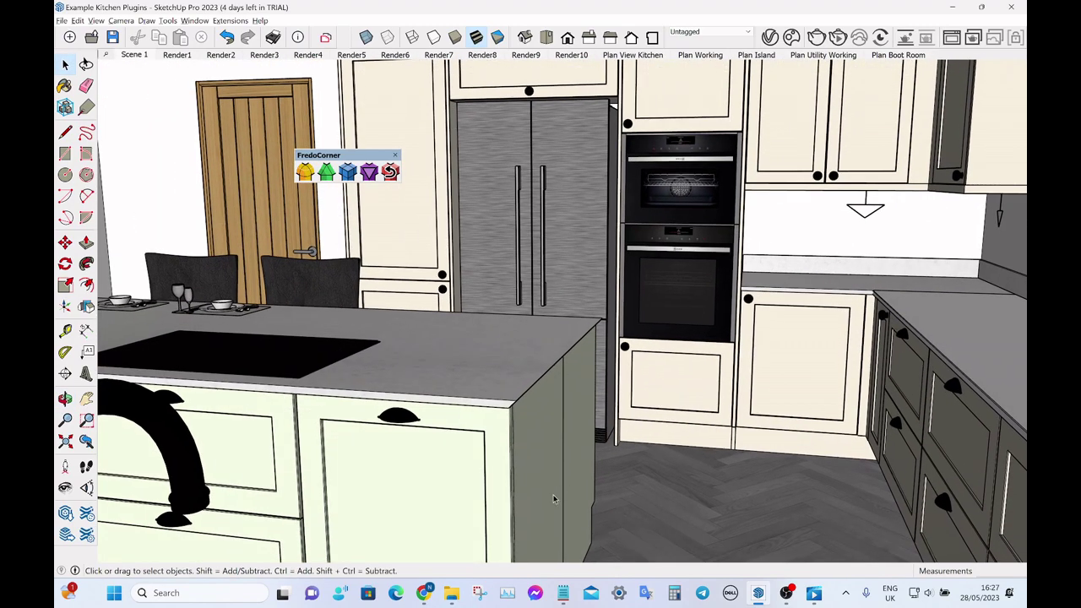
key("ctrl+z")
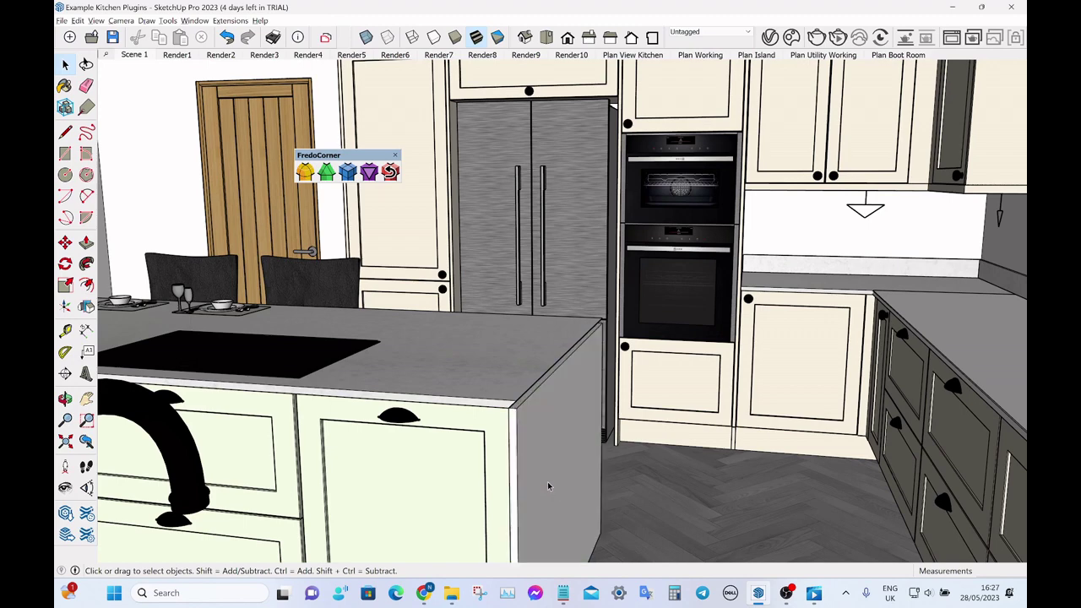
Push/Pull the end panel's upper face up 20 mm, level with the worktop's surface
scroll(524, 405, "up", 5)
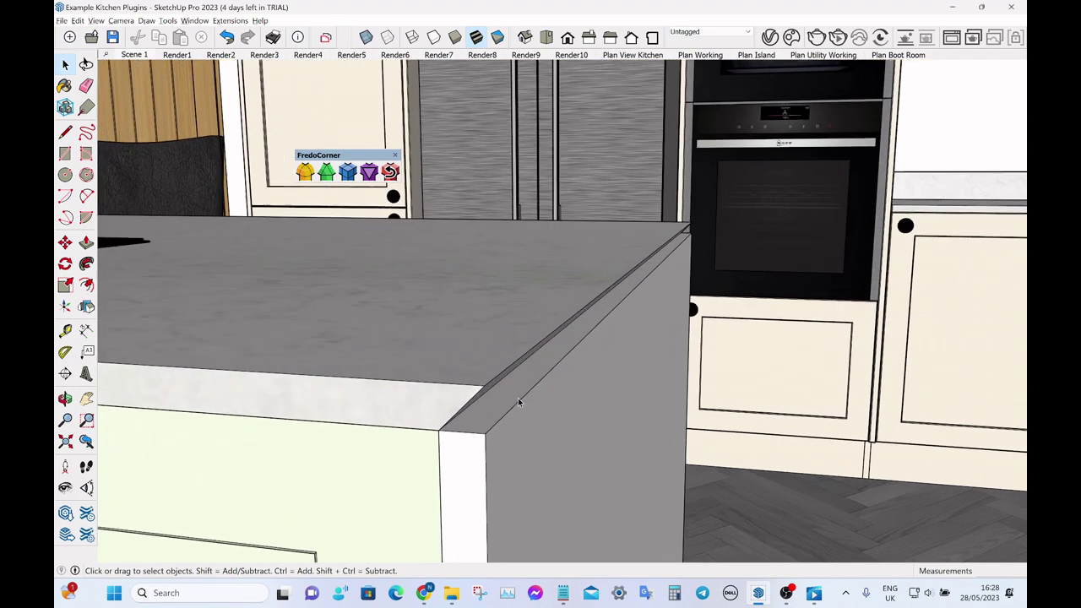
mouse_move(518, 398)
middle_mouse_down()
mouse_move(507, 386)
mouse_move(498, 396)
middle_mouse_up()
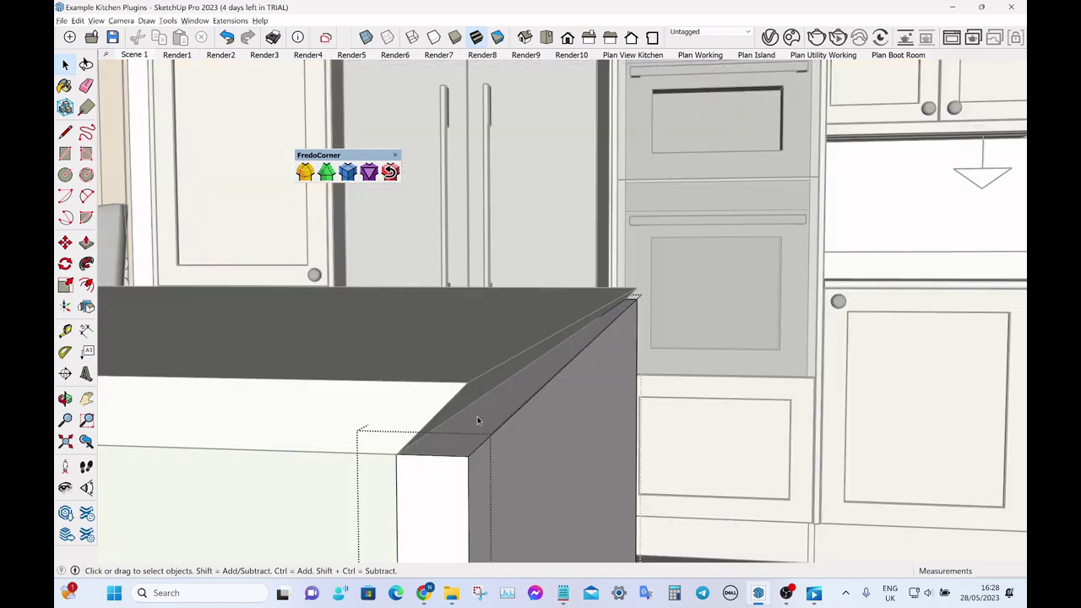
key("p")
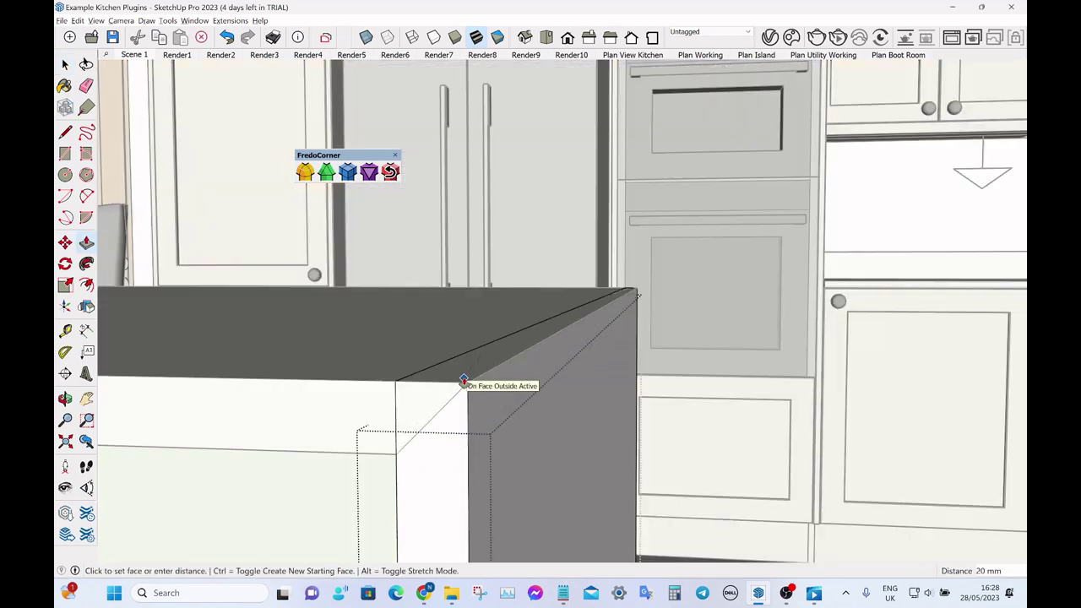
left_click(464, 382)
key("space")
Bevel the end panel's inner upper edge with FredoCorner using a 20 mm offset to match the worktop's mitre
scroll(452, 348, "down", 3)
middle_click_drag(443, 335, 457, 368)
left_click(409, 394)
middle_click_drag(410, 394, 580, 411)
double_click(577, 409)
triple_click(575, 408)
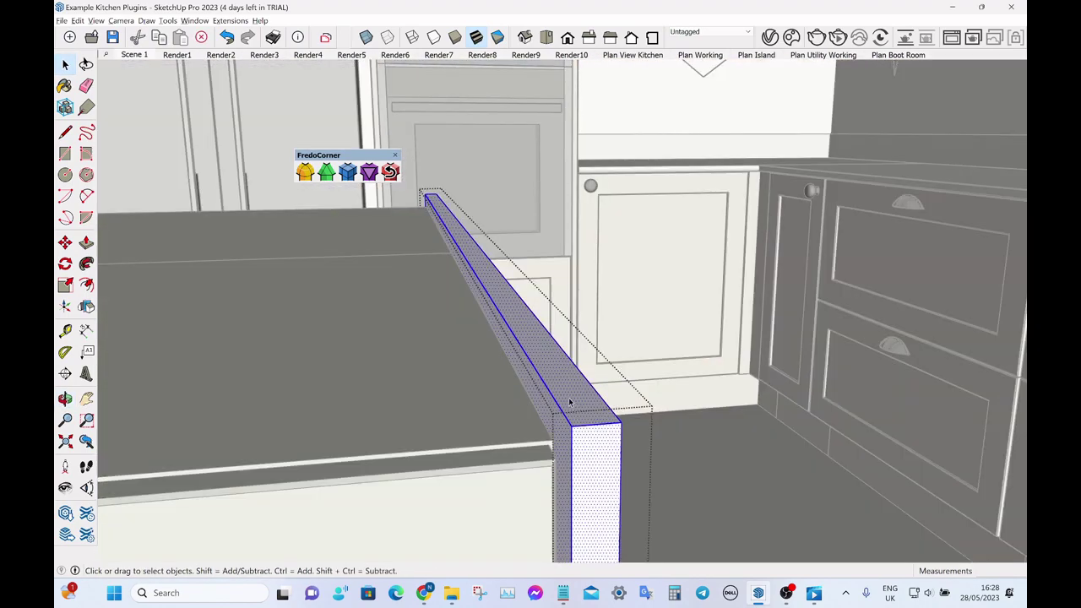
scroll(569, 403, "up", 2)
left_click(549, 402)
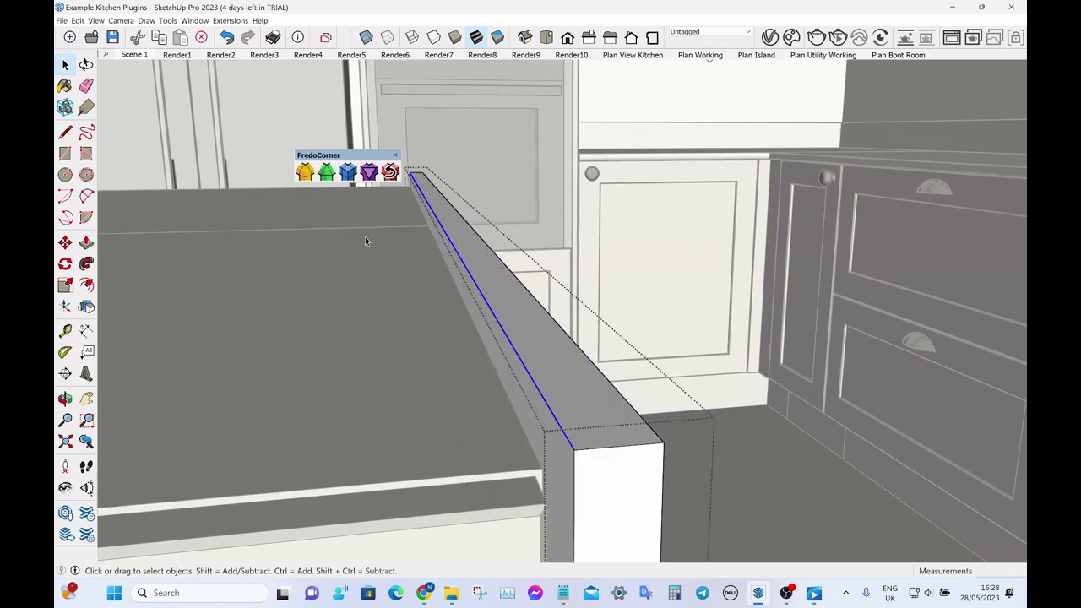
left_click(326, 173)
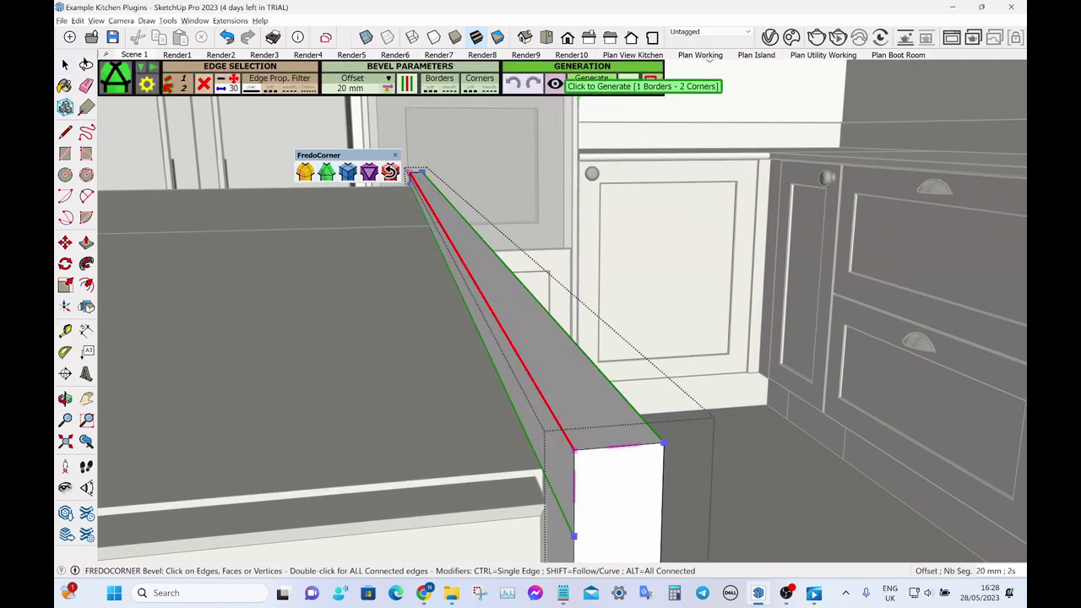
left_click(591, 83)
left_click(652, 83)
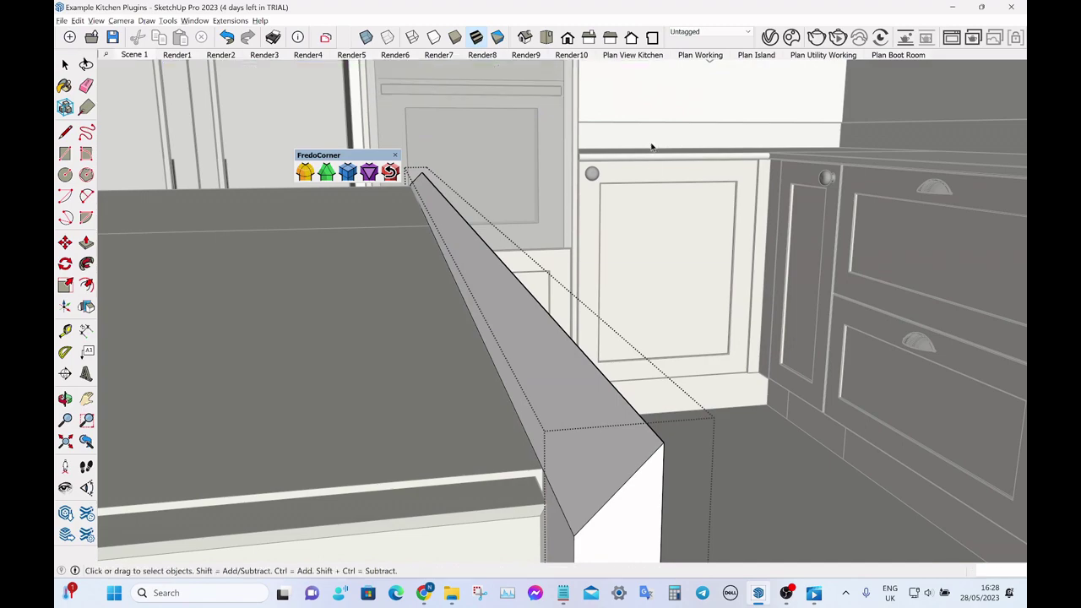
Sample the worktop's Quartz Lagoon material and paint the end panel with it
middle_click_drag(519, 296, 555, 358)
scroll(578, 338, "down", 3)
scroll(555, 358, "down", 1)
scroll(574, 441, "up", 2)
scroll(567, 384, "down", 2)
scroll(566, 430, "down", 1)
scroll(567, 413, "up", 4)
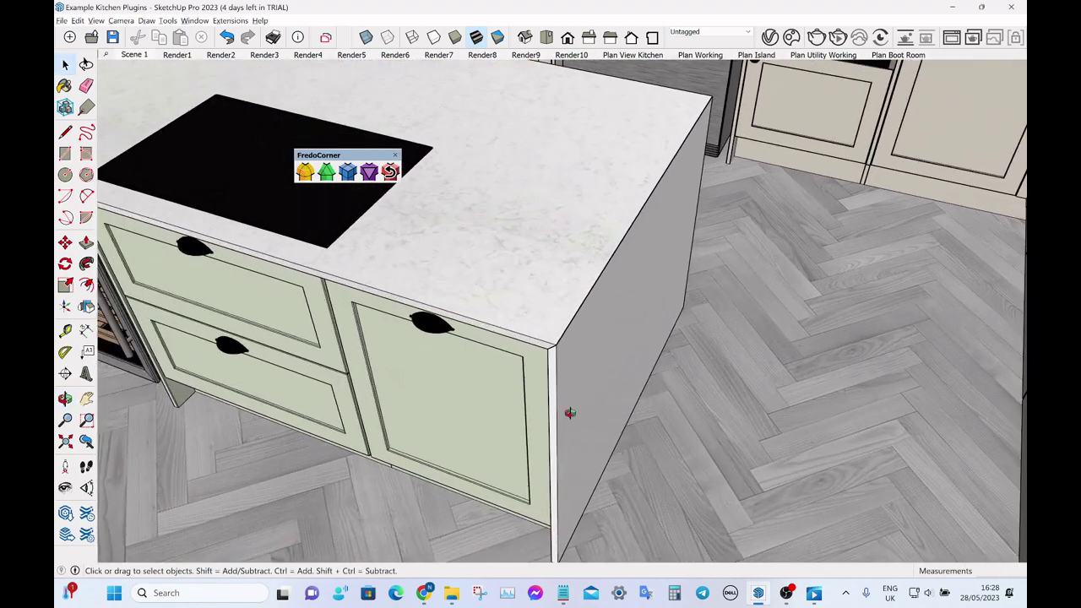
key("b")
left_click(570, 294, "alt")
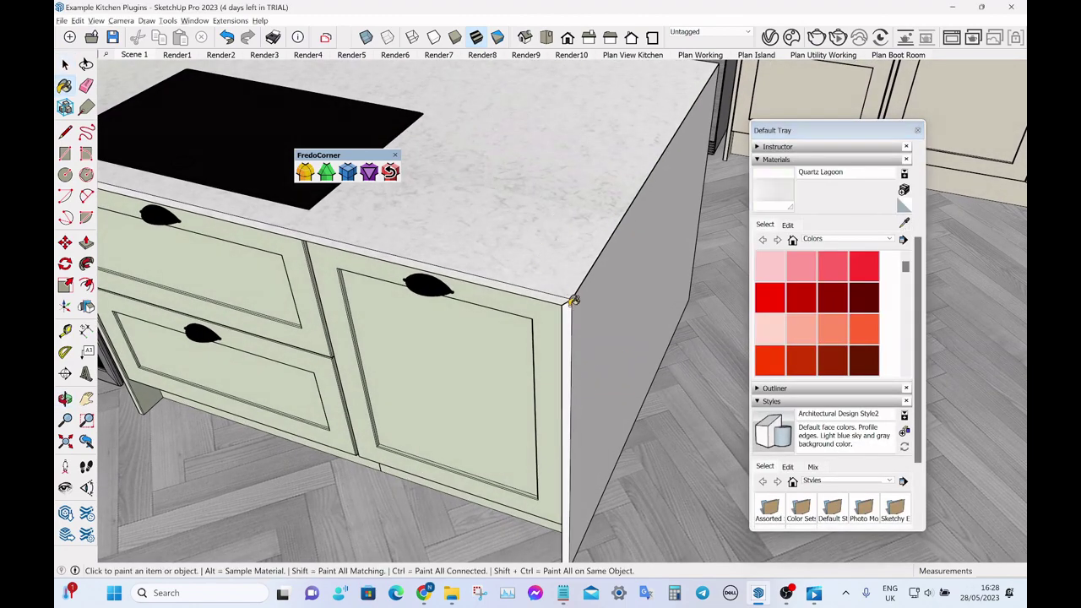
left_click(589, 344)
key("space")
Select the worktop's front face and bevel its edges with FredoCorner using a 2 mm offset
mouse_move(607, 349)
middle_mouse_down()
mouse_move(614, 324)
mouse_move(555, 217)
middle_mouse_up()
scroll(505, 197, "up", 2)
scroll(506, 197, "up", 1)
double_click(490, 189)
left_click(480, 190)
left_click(326, 174)
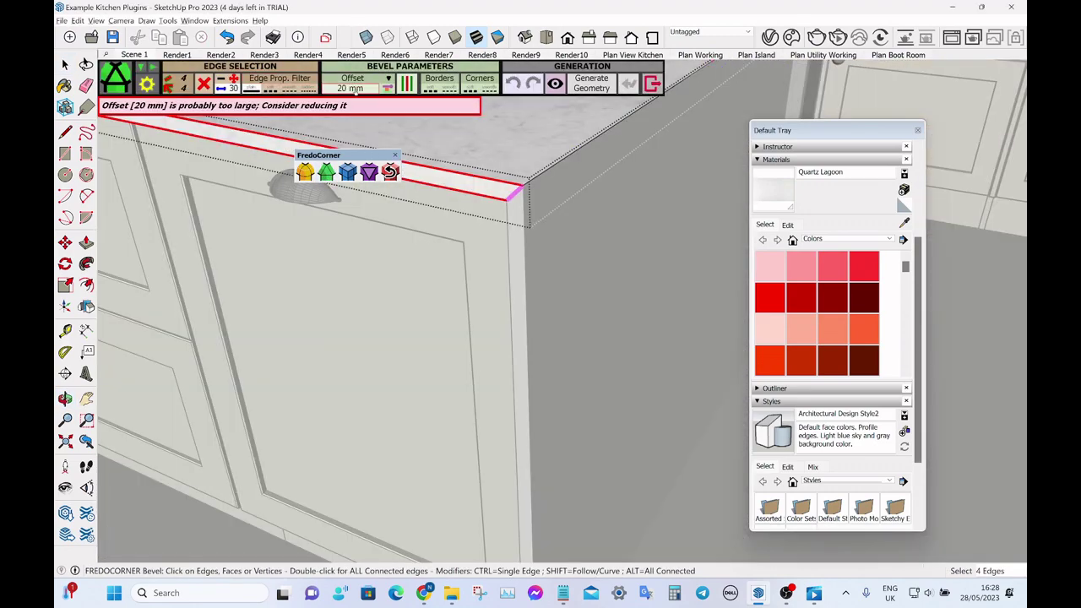
left_click(357, 92)
key("Return")
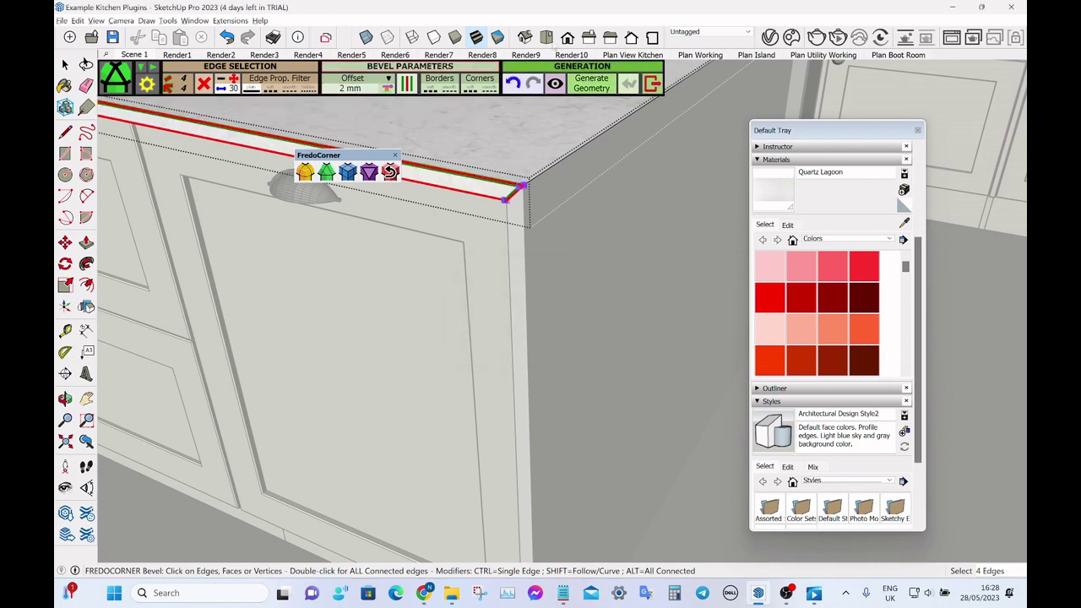
left_click(601, 81)
left_click(651, 89)
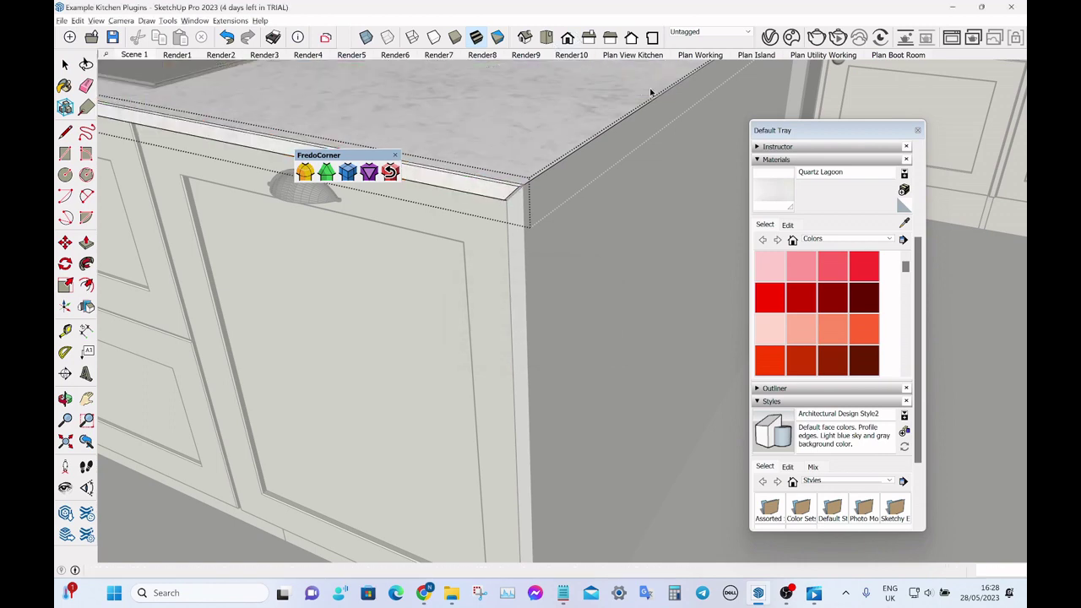
Try to bevel the edges of the end panel's front face with a 2 mm offset, and close the Default Tray
double_click(515, 256)
left_click(515, 262)
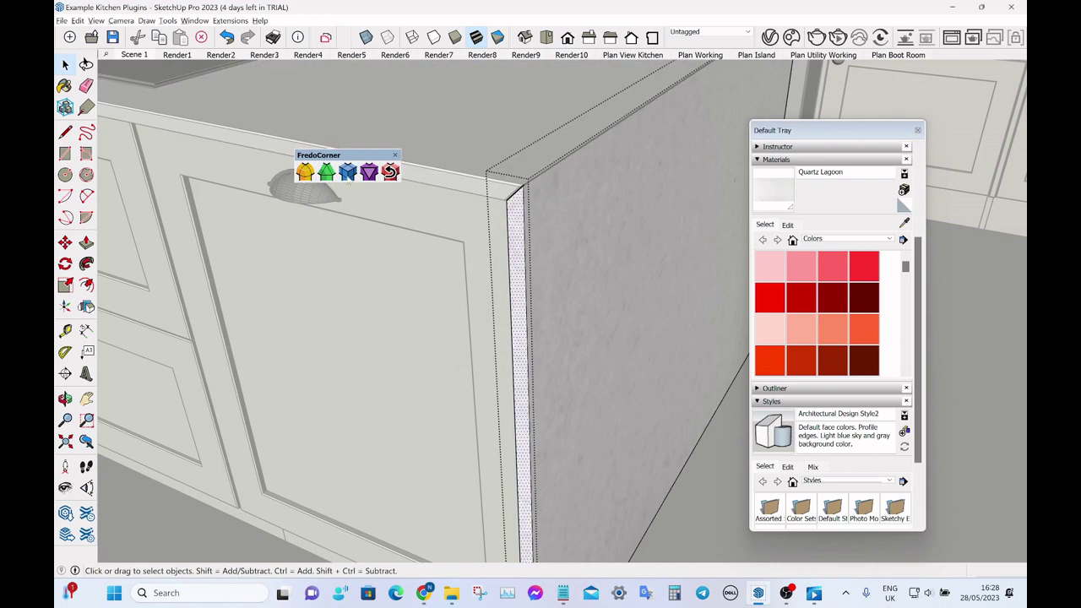
left_click(326, 172)
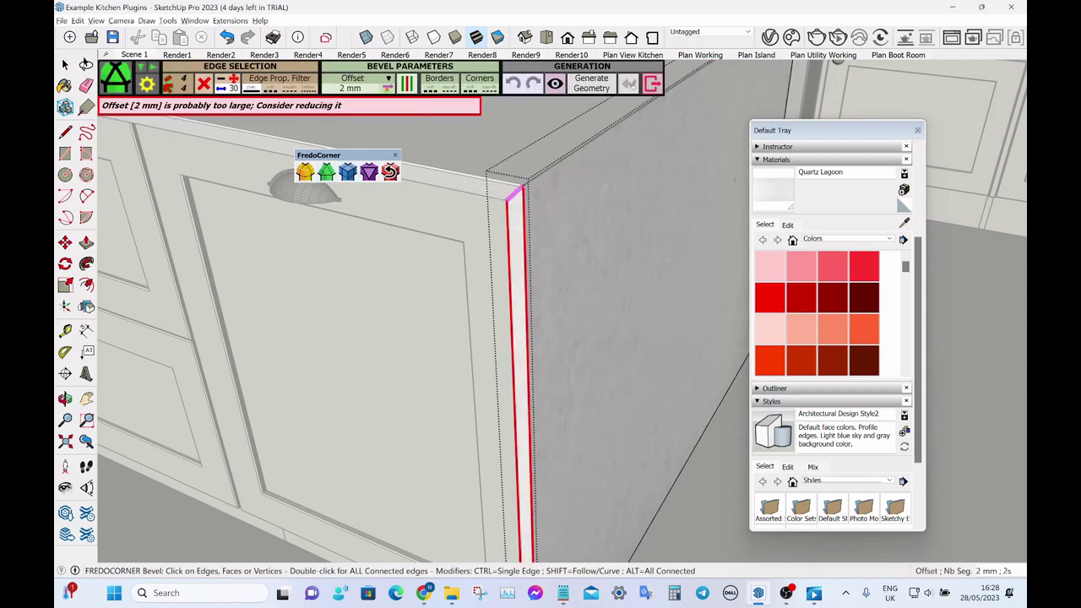
left_click(651, 88)
left_click(557, 127)
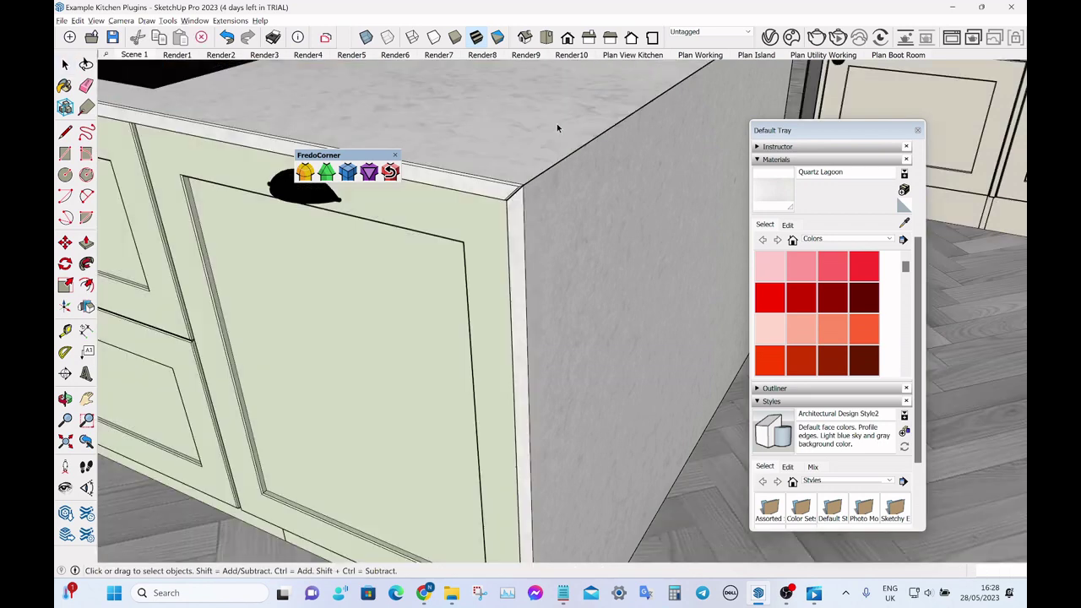
left_click(918, 131)
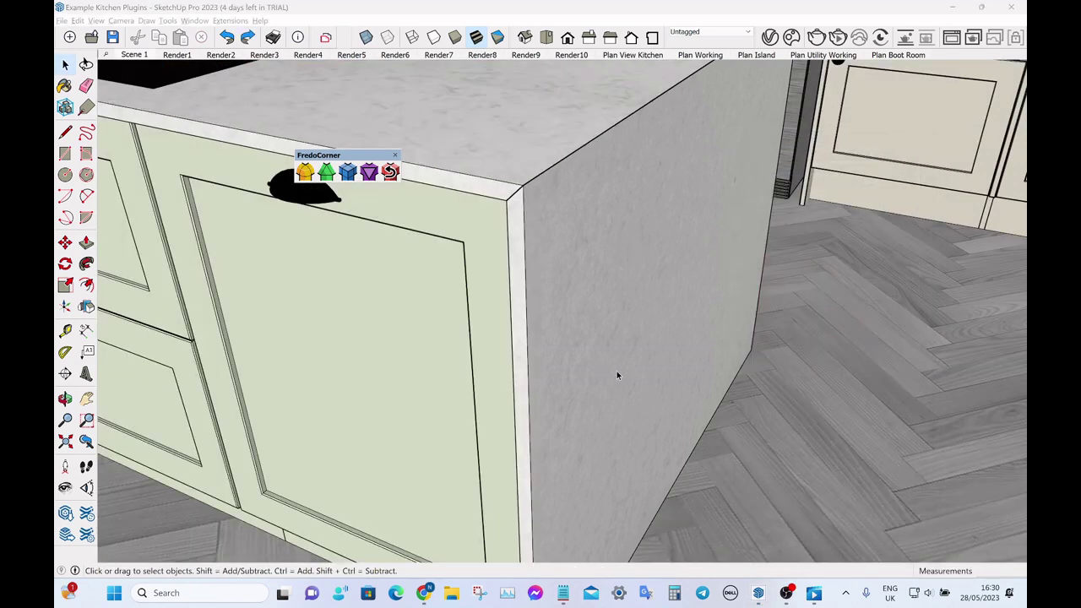
Examine the island's worktop, the hob area and the mitred end panel from above
middle_click_drag(617, 375, 605, 451)
scroll(591, 282, "down", 6)
middle_click_drag(565, 256, 633, 287)
scroll(371, 205, "up", 5)
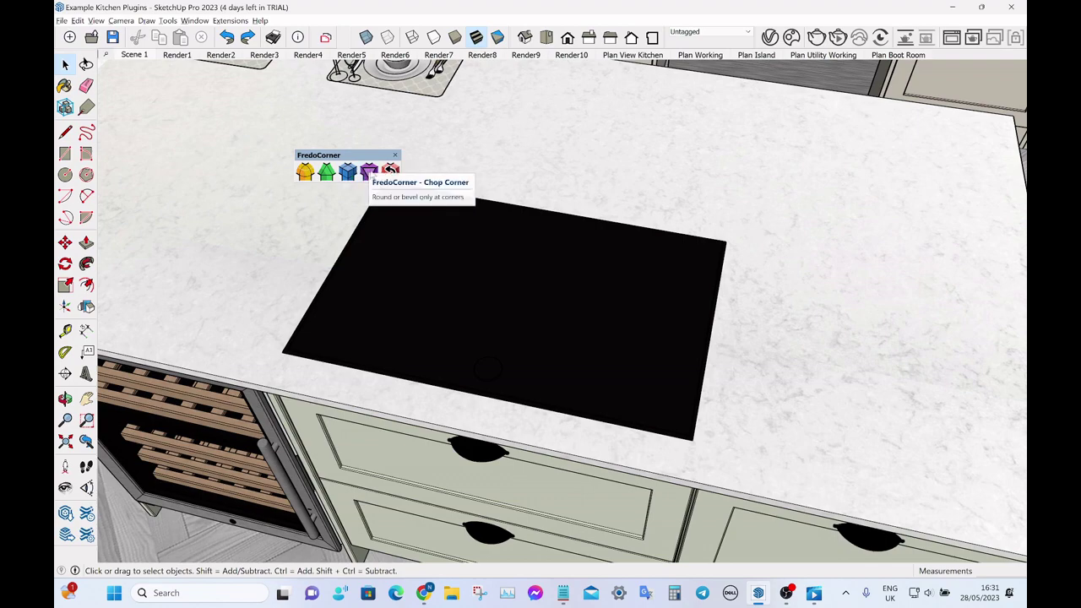
middle_click_drag(667, 230, 452, 177)
scroll(456, 177, "down", 2)
scroll(494, 188, "down", 2)
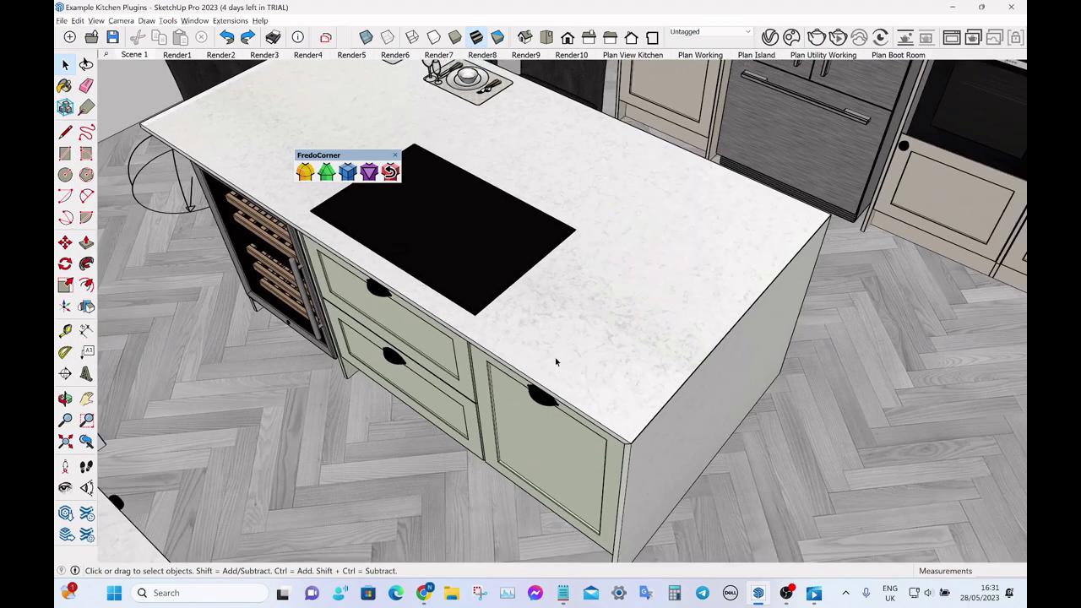
scroll(598, 443, "up", 2)
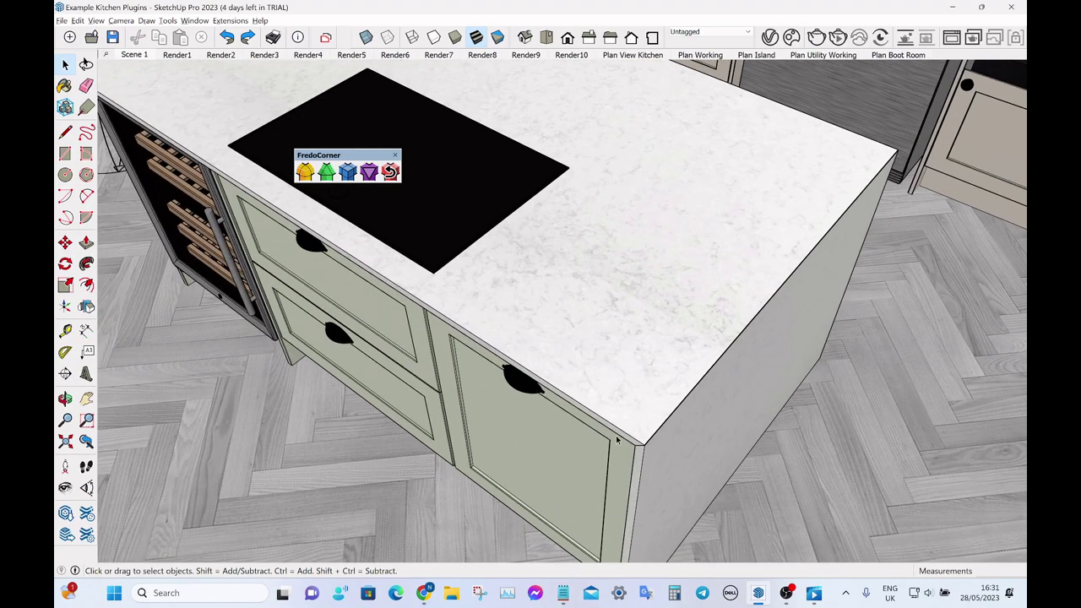